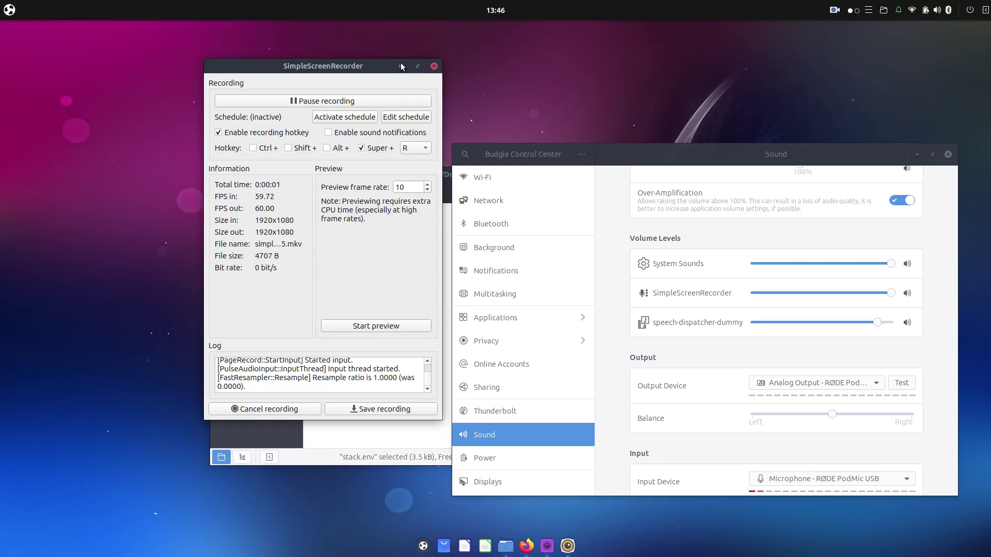
Step: Minimize the SimpleScreenRecorder window to reveal the Sound settings and Downloads folder
click(402, 63)
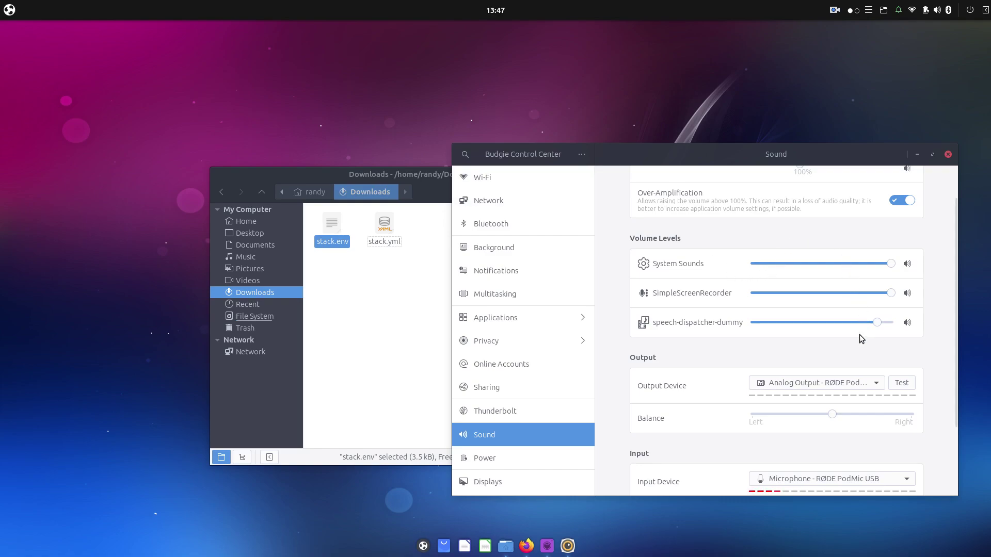
Step: Check the sound output device list without changes, then close Control Center
click(877, 383)
click(877, 383)
click(948, 154)
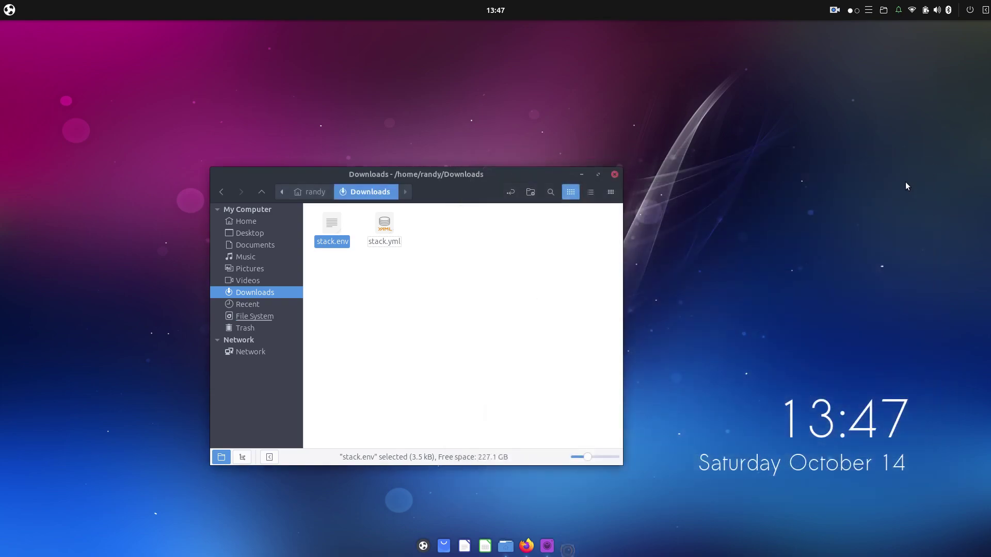
Step: Permanently delete stack.env and stack.yml from Downloads, then close Nemo
drag(516, 249, 299, 232)
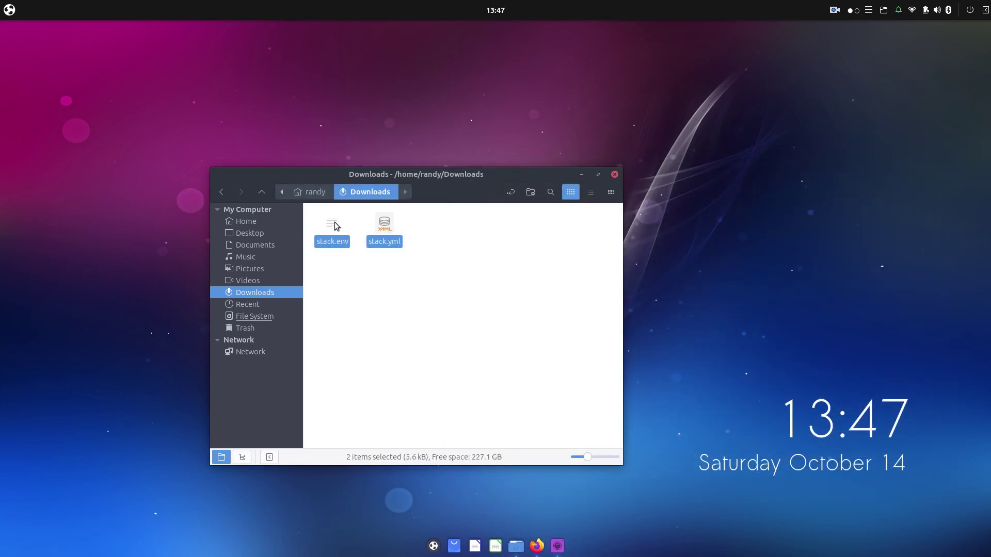
right_click(336, 226)
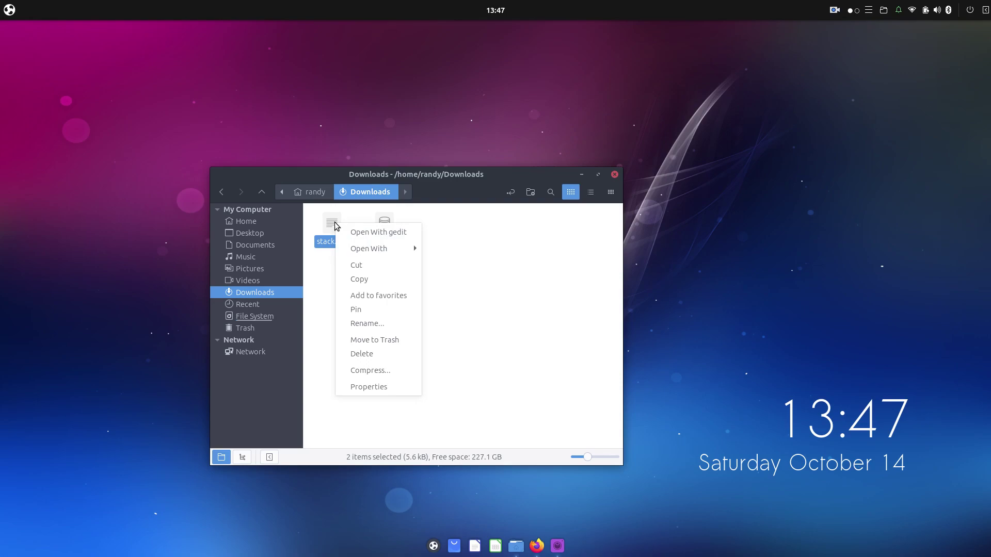
click(372, 354)
click(491, 356)
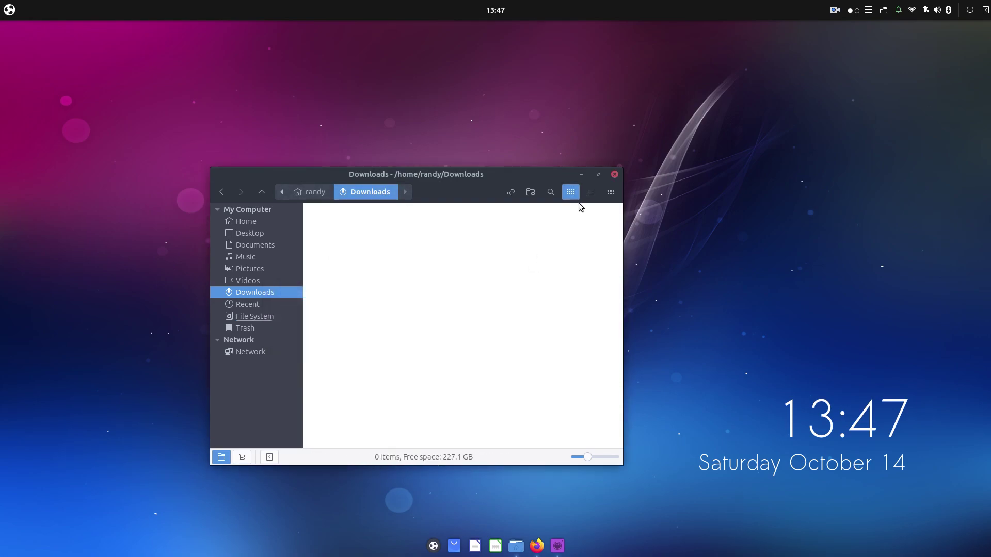
click(615, 175)
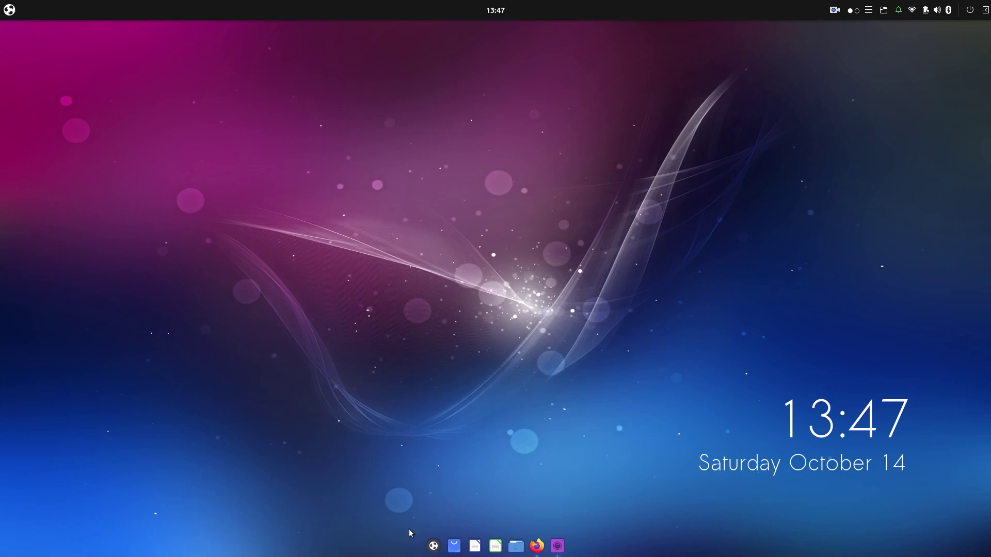
Step: Page through the app menu's grid, then search 'wel' and launch Budgie Welcome
click(10, 10)
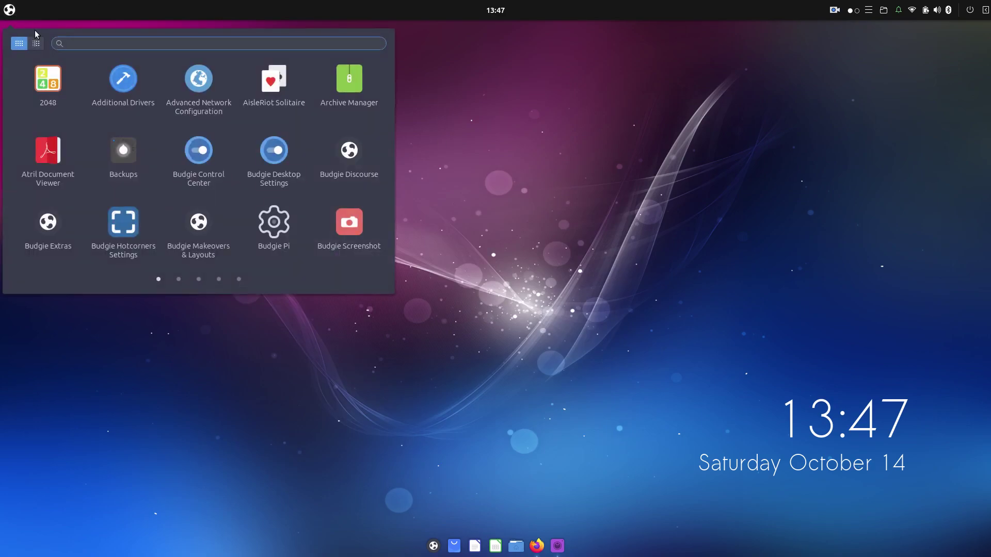
click(533, 136)
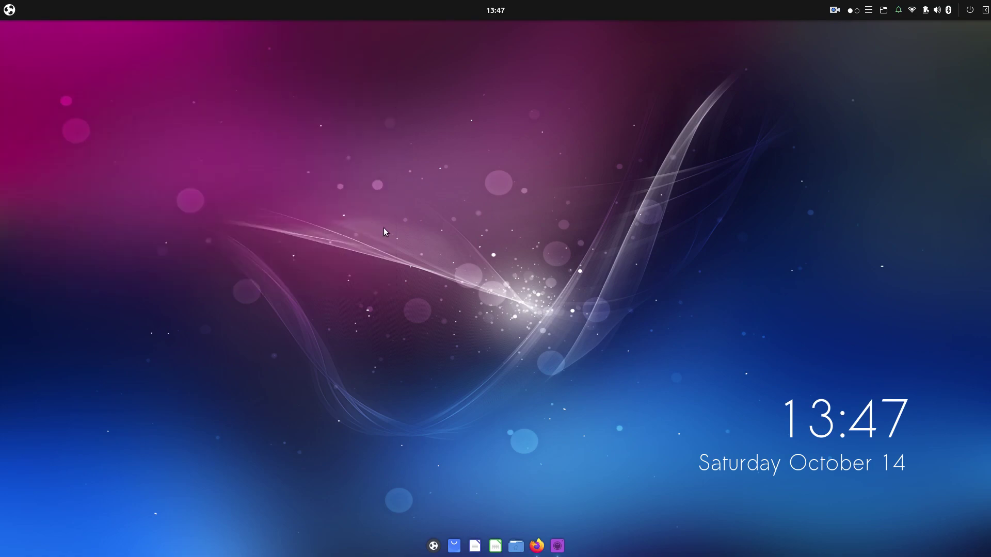
click(10, 10)
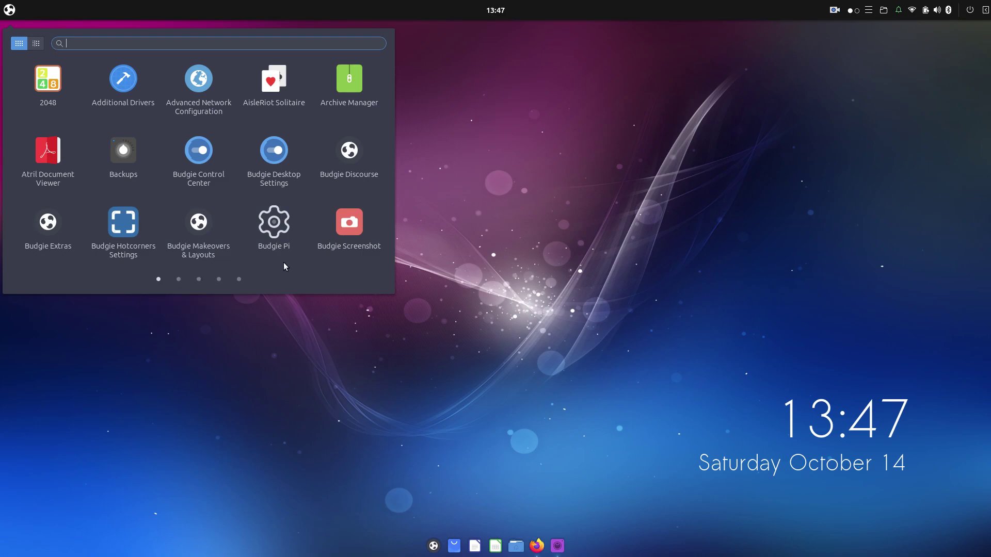
scroll(187, 141, down, 1)
scroll(187, 142, down, 1)
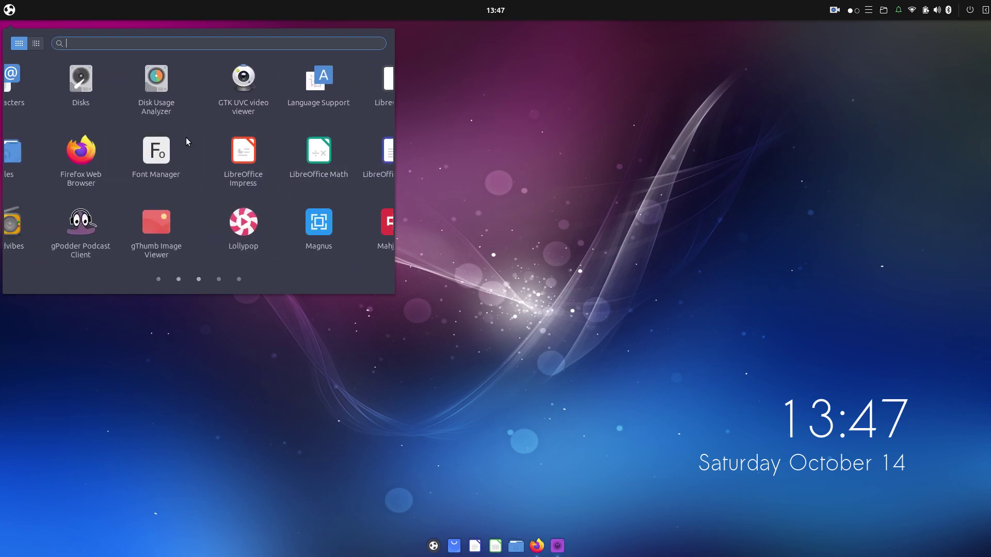
scroll(135, 165, down, 1)
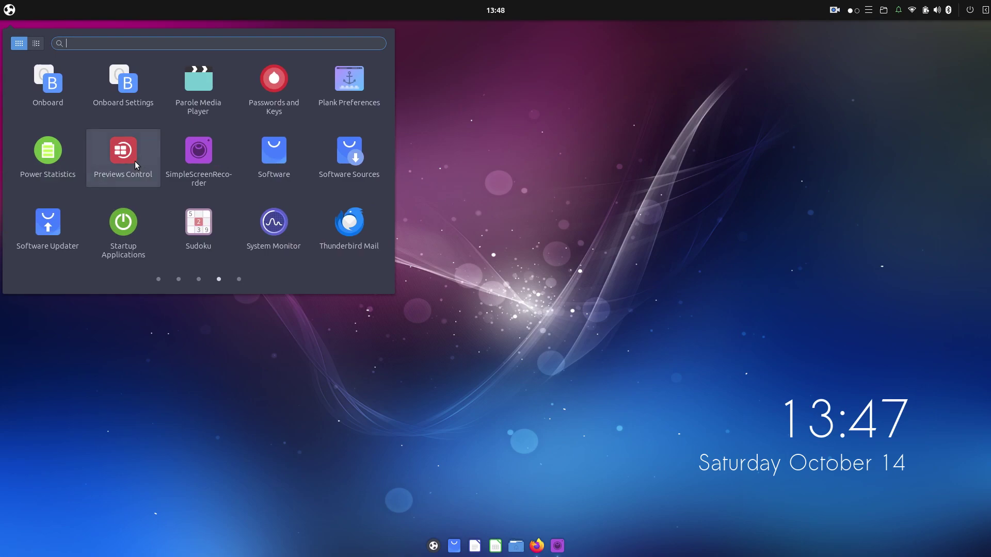
scroll(128, 165, up, 3)
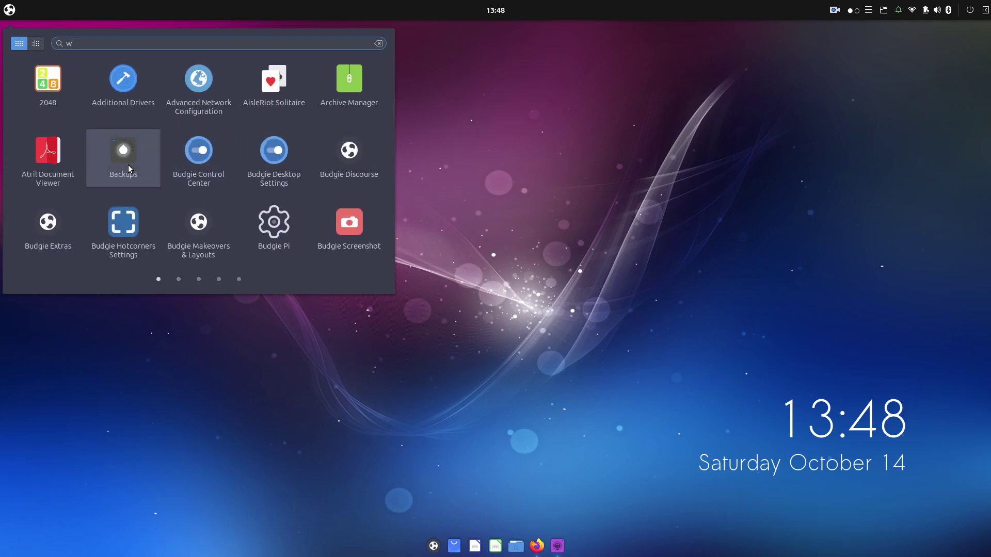
text(wel)
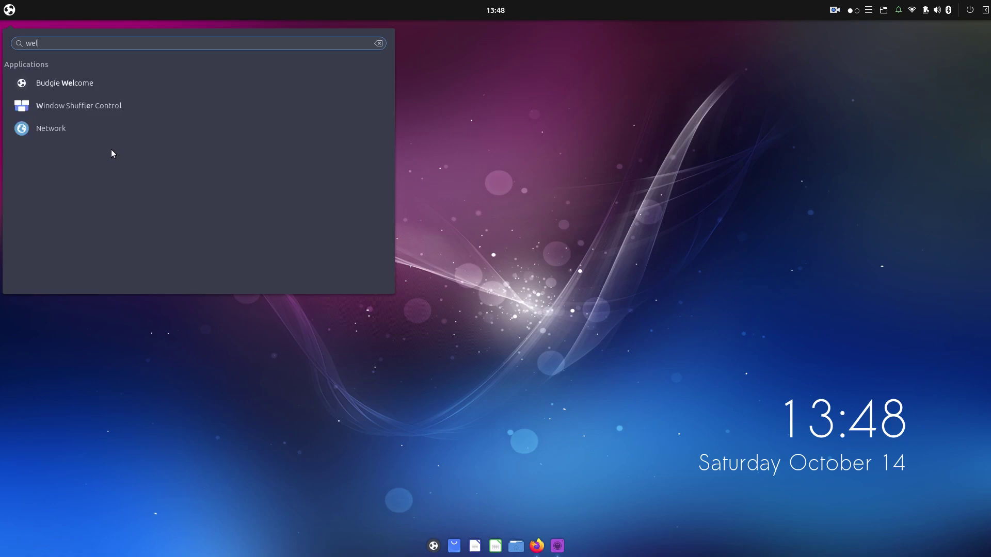
click(78, 82)
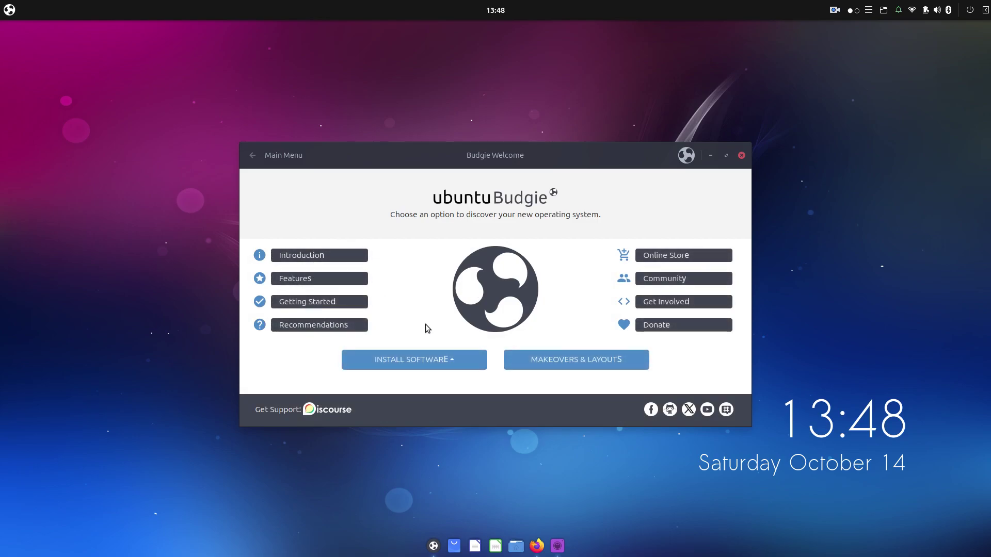
Step: Browse the Budgie Extras applet catalogue under Install Software, then return to the main menu
click(443, 360)
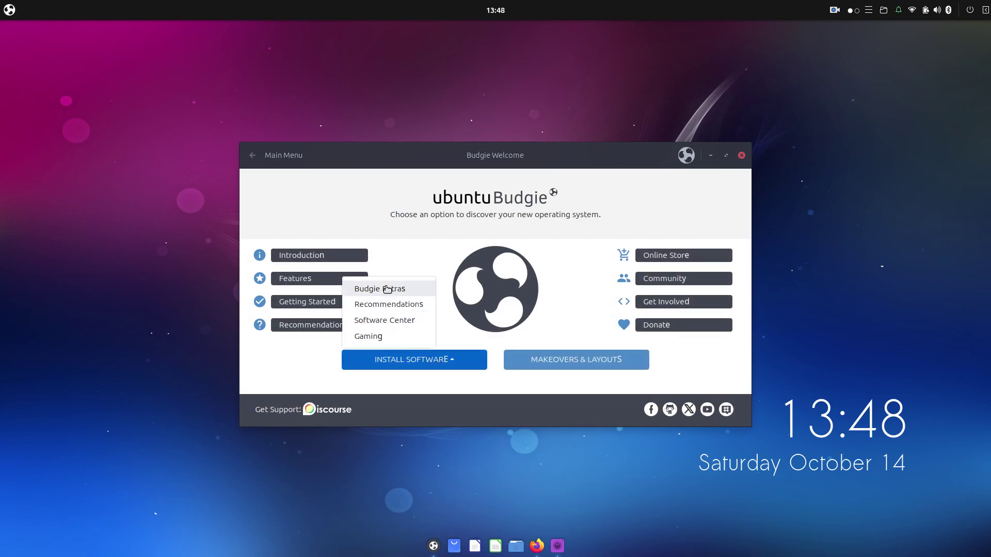
click(383, 289)
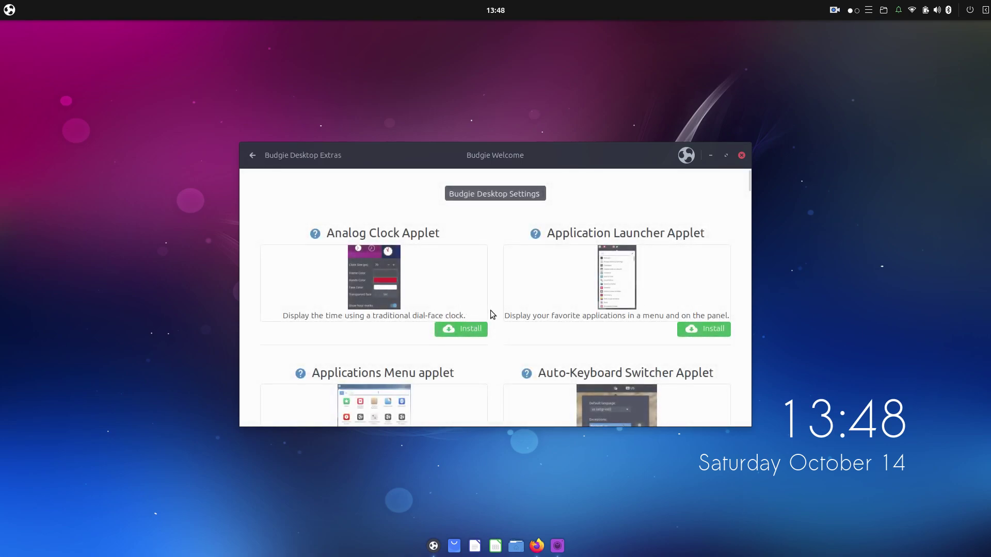
scroll(586, 336, down, 6)
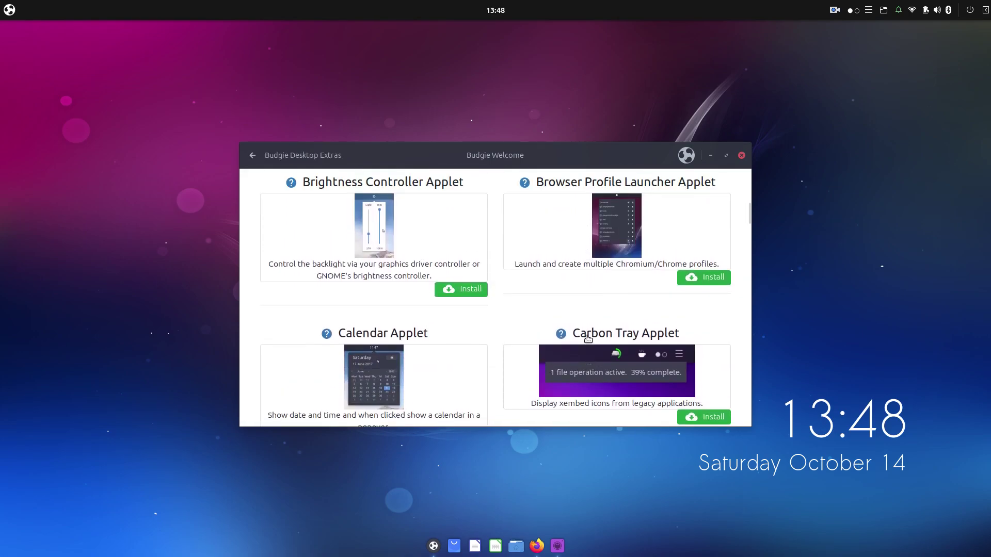
scroll(451, 245, up, 6)
click(253, 156)
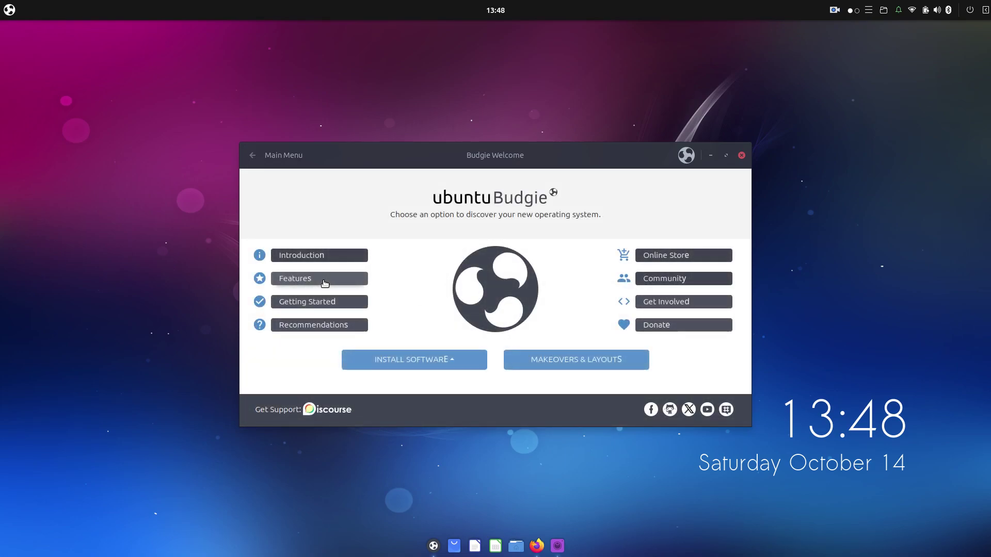
Step: Scroll through the Features overview page and return to the main menu
click(323, 281)
scroll(412, 333, down, 10)
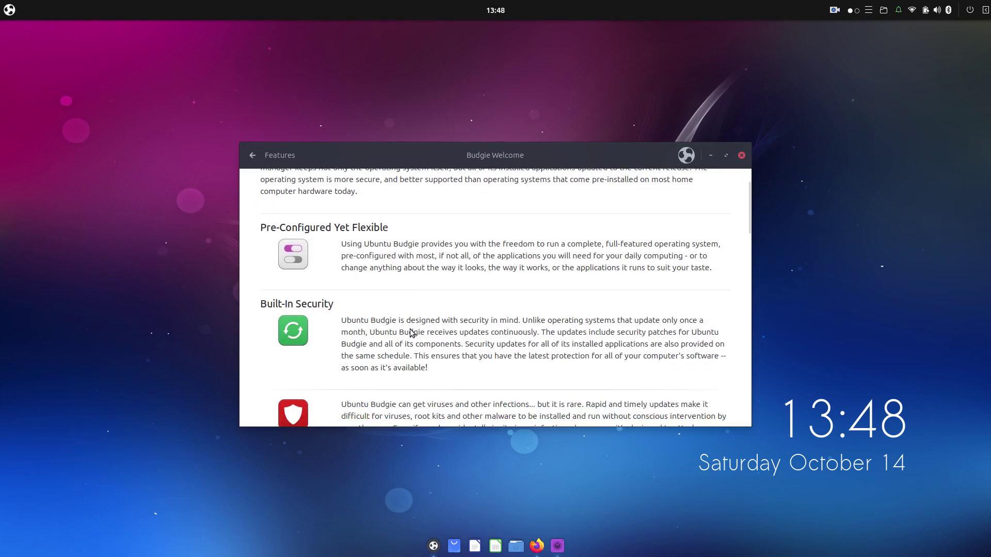
scroll(412, 333, down, 12)
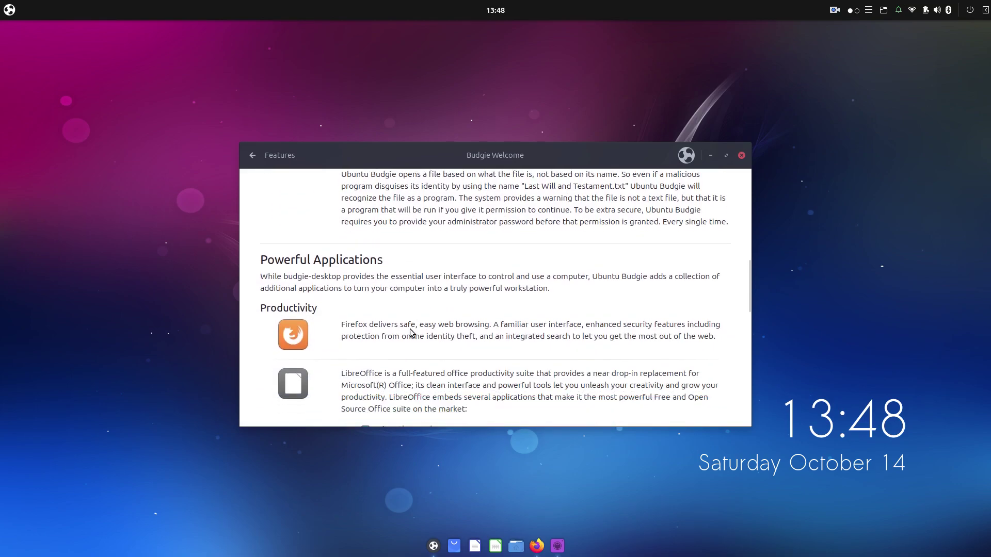
scroll(412, 333, down, 3)
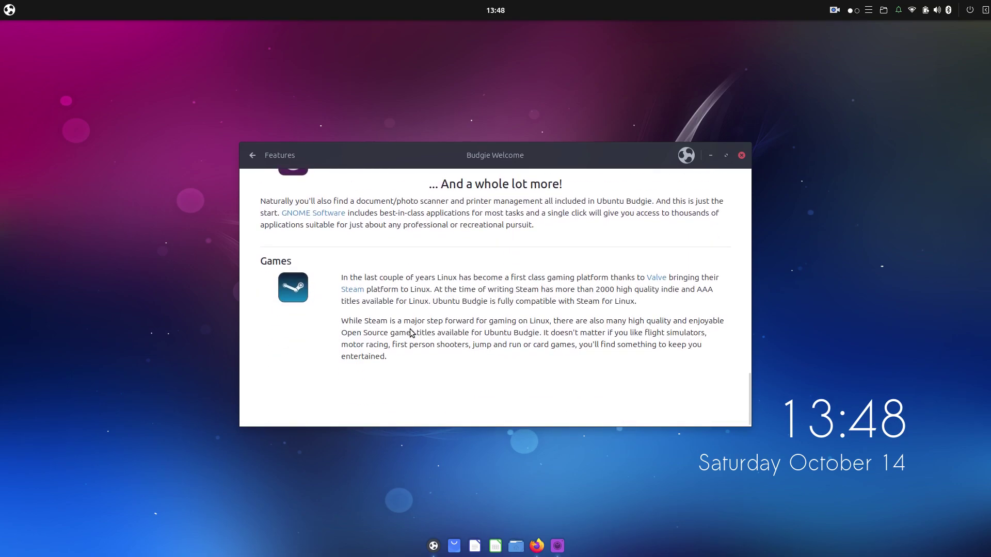
click(252, 157)
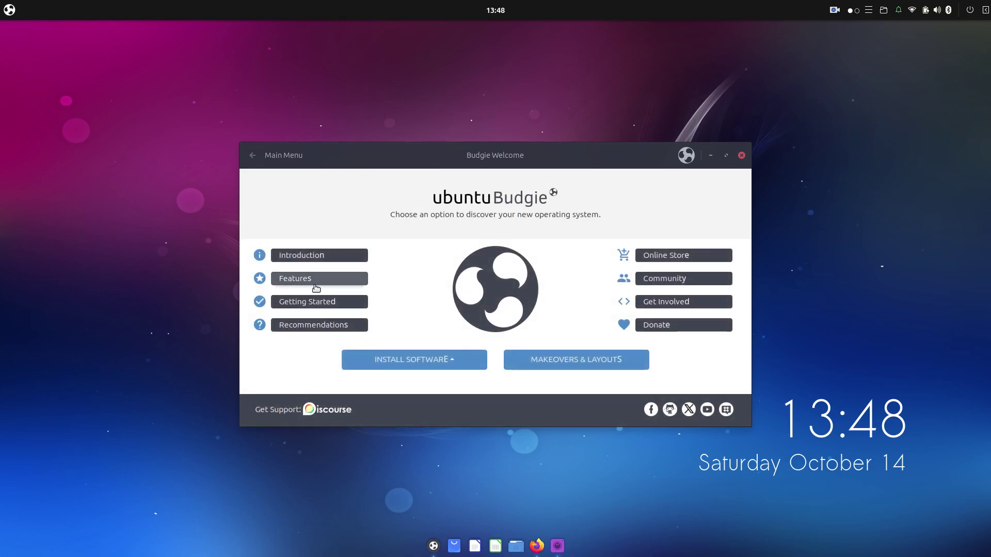
Step: Scroll the Recommendations page's backup, printer driver and Nemo add-ons, then return to the main menu
click(436, 367)
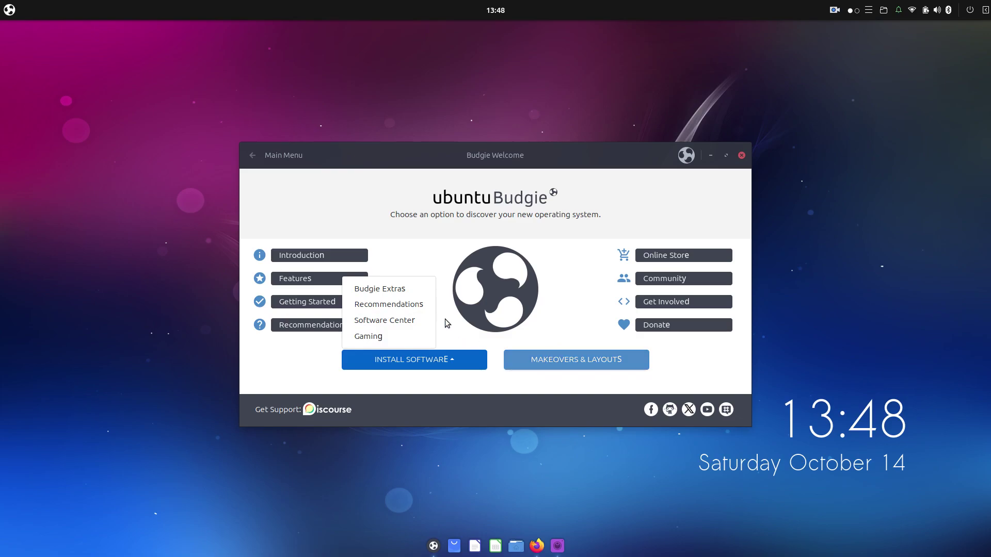
click(410, 304)
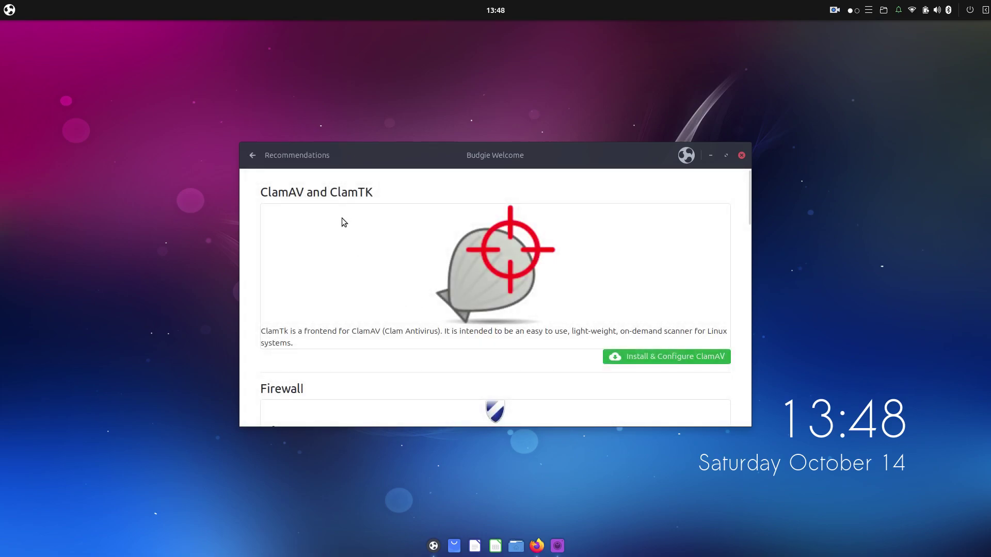
scroll(391, 287, down, 10)
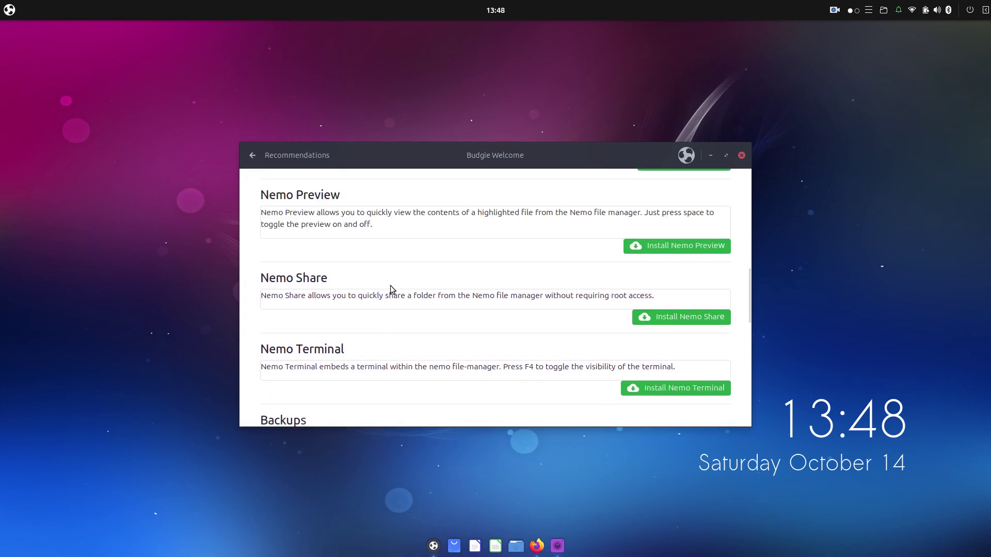
scroll(391, 289, up, 5)
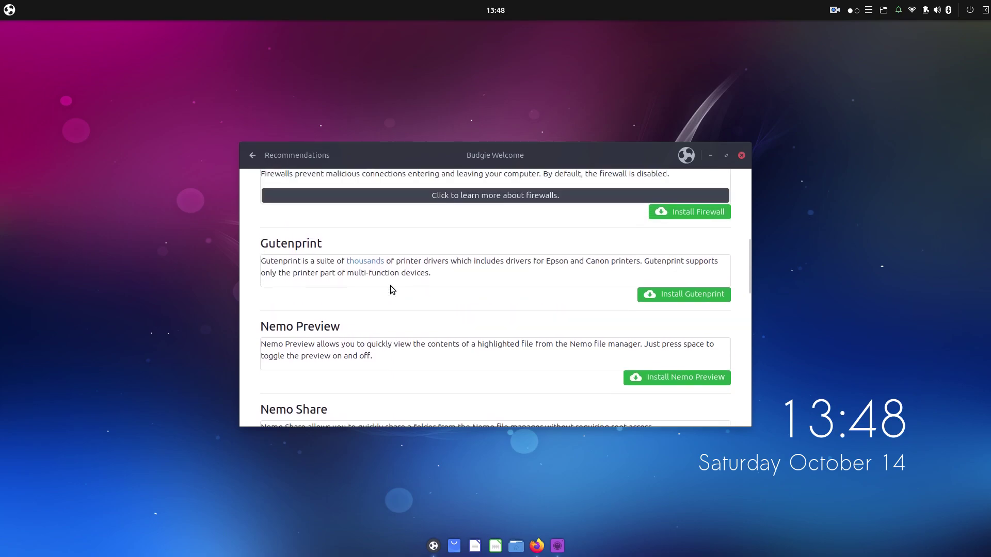
scroll(390, 286, down, 10)
scroll(391, 288, up, 8)
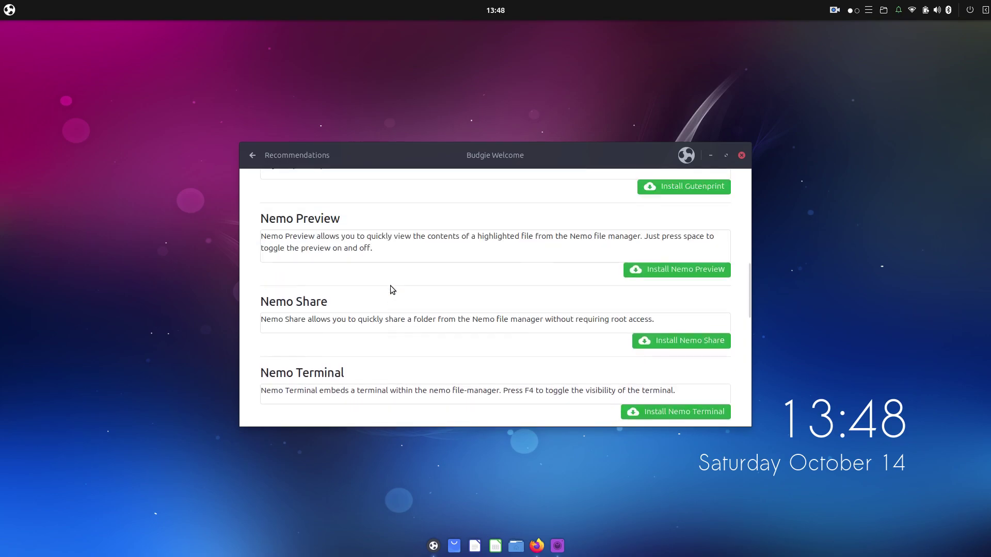
scroll(270, 170, up, 6)
scroll(284, 230, down, 10)
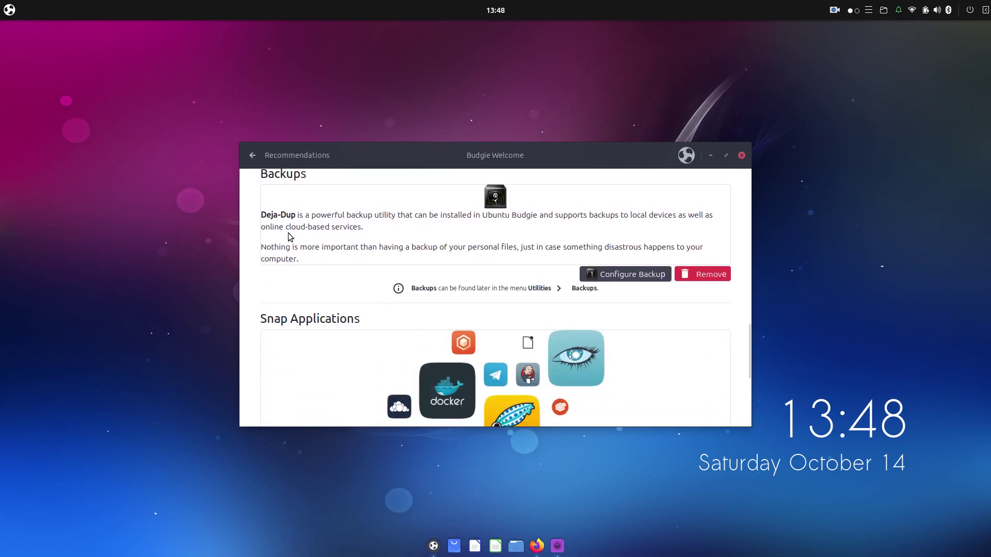
scroll(288, 234, down, 2)
scroll(288, 235, up, 8)
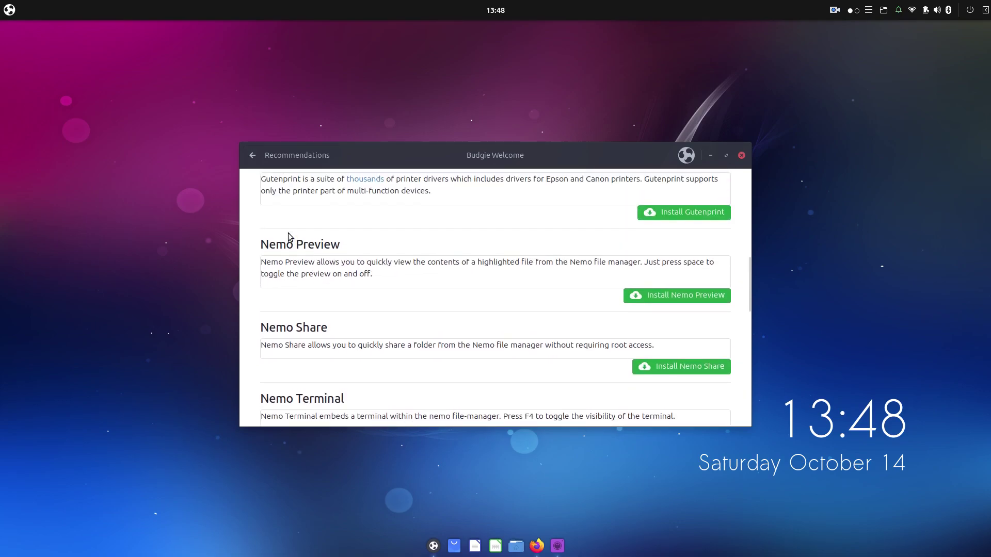
scroll(288, 233, up, 1)
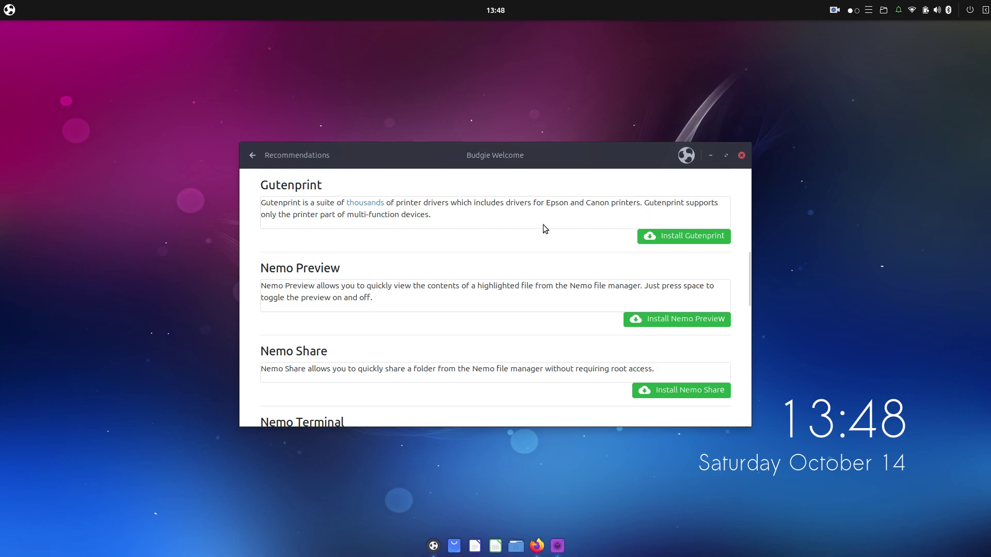
click(253, 155)
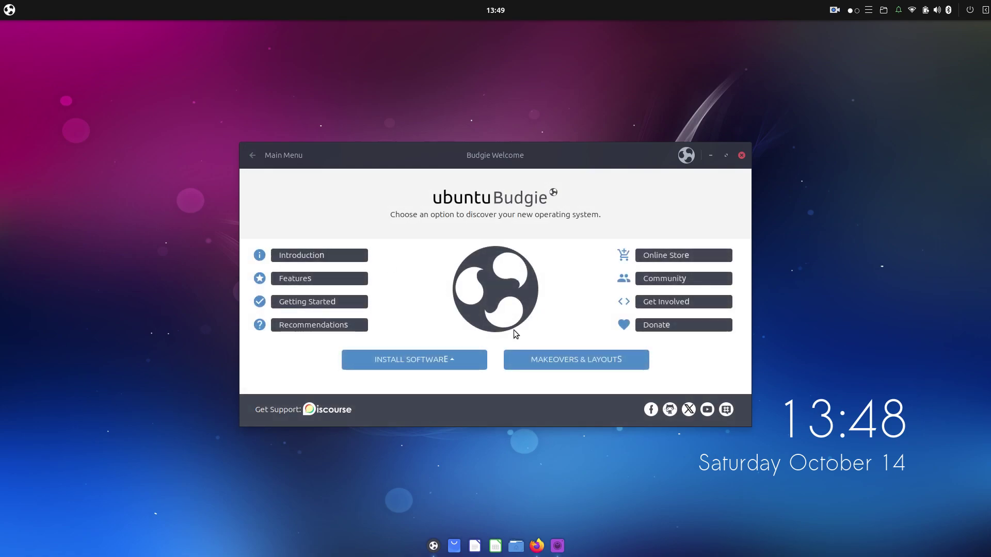
Step: Open Makeovers & Layouts and scroll through the theme previews like Arc Design and Fluent
click(564, 368)
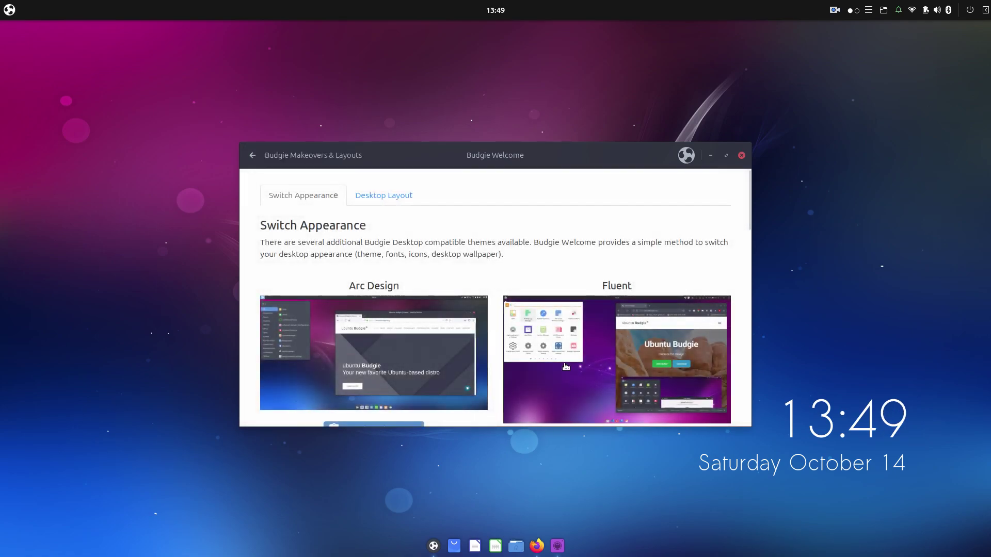
scroll(483, 281, down, 4)
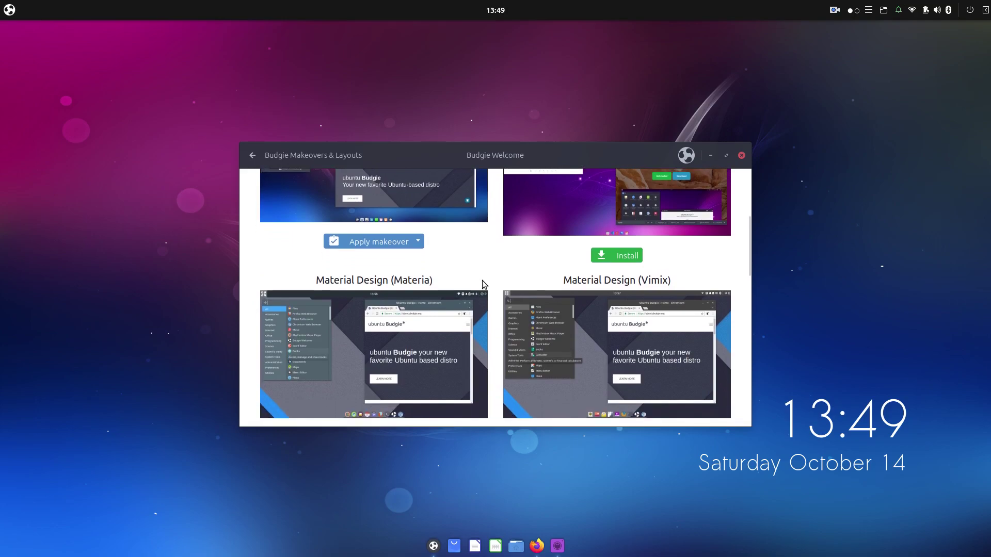
scroll(482, 280, down, 3)
scroll(483, 283, up, 5)
scroll(484, 283, down, 15)
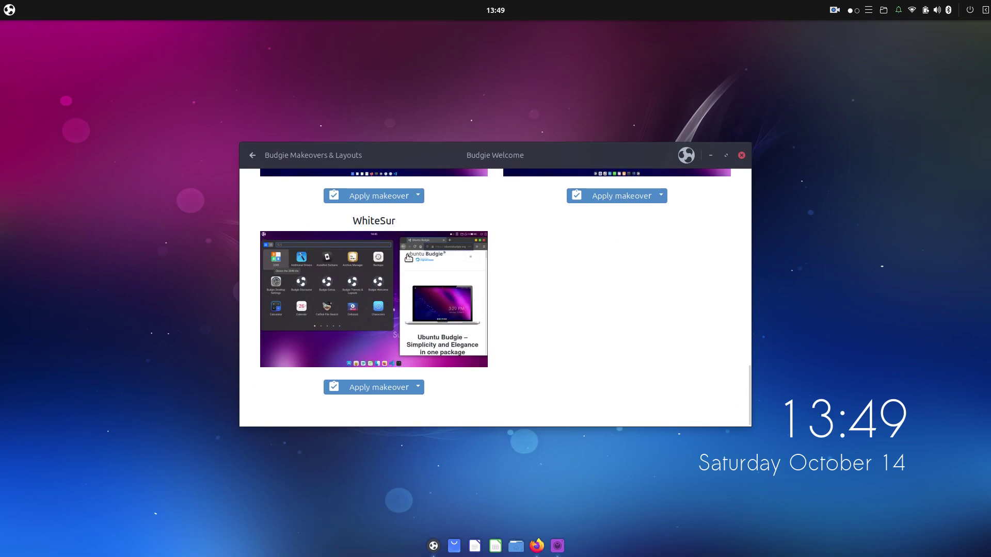
scroll(448, 310, up, 4)
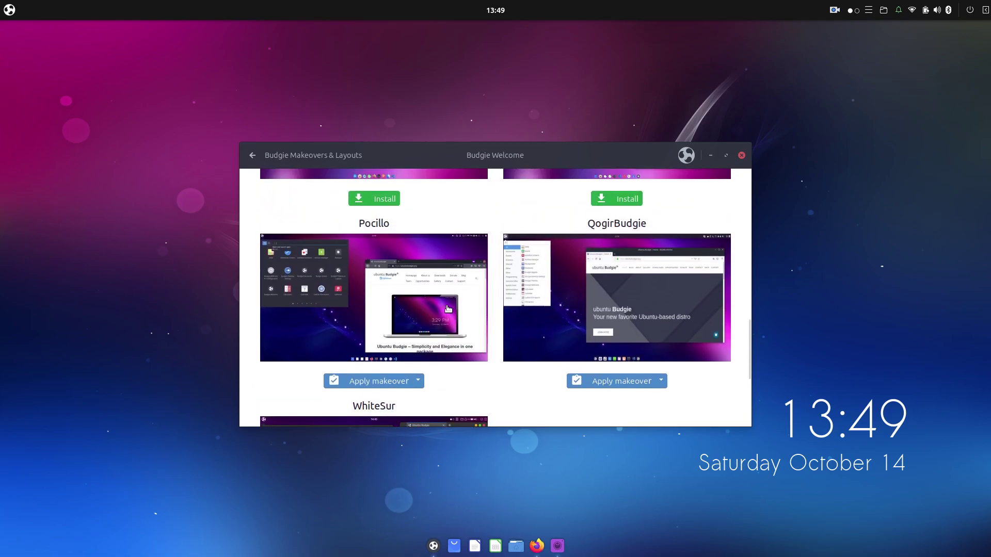
scroll(448, 309, up, 1)
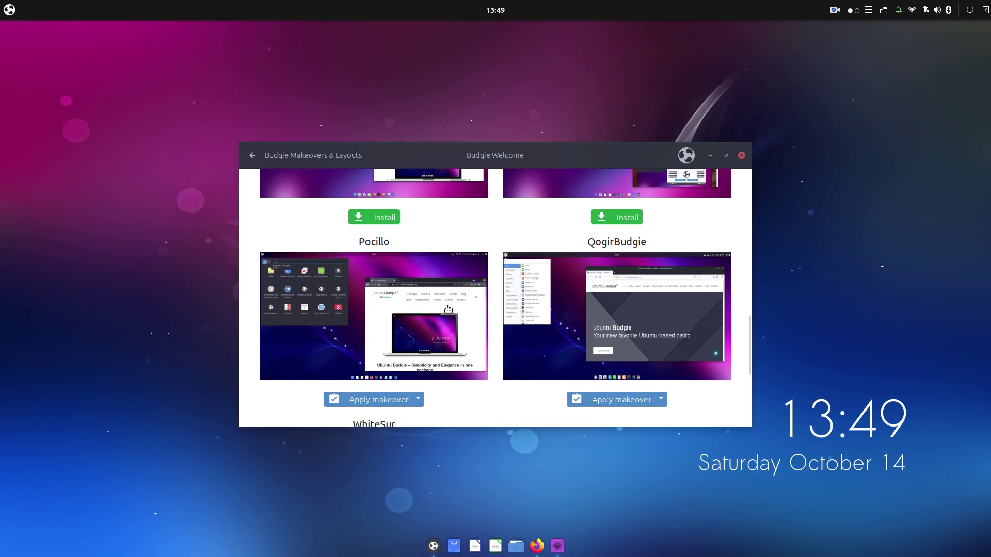
scroll(448, 310, down, 1)
scroll(448, 308, down, 1)
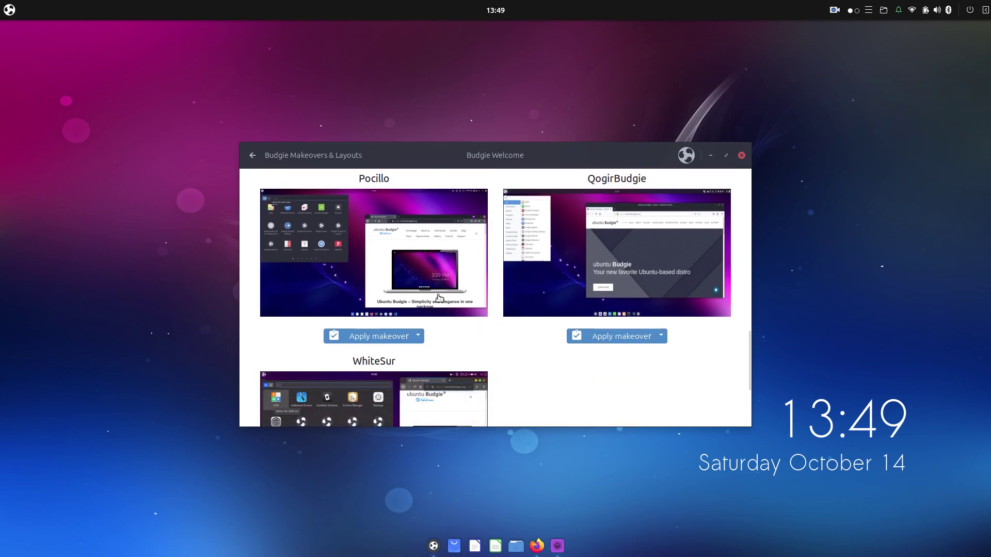
Step: Inspect Pocillo's Apply makeover options without choosing one, then scroll back to the top
click(418, 338)
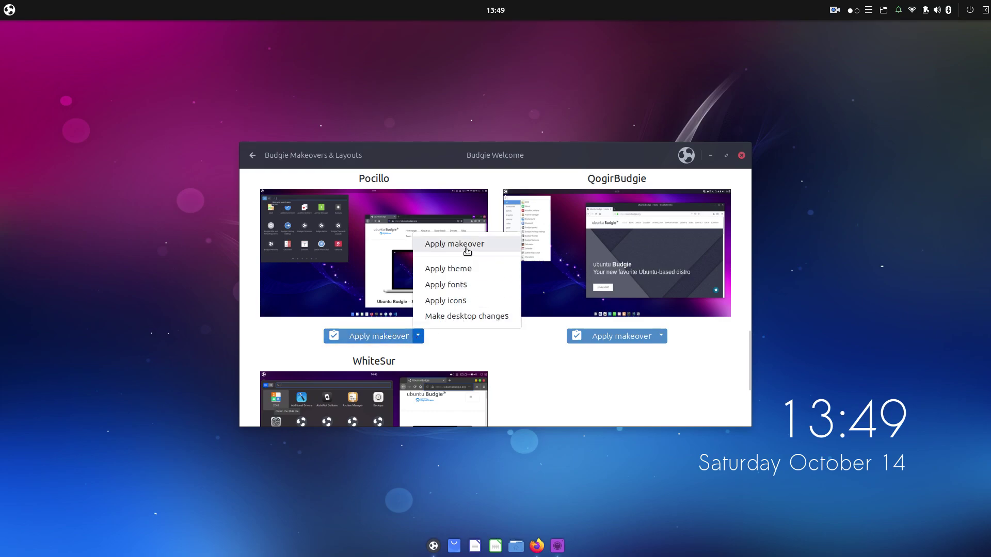
click(453, 338)
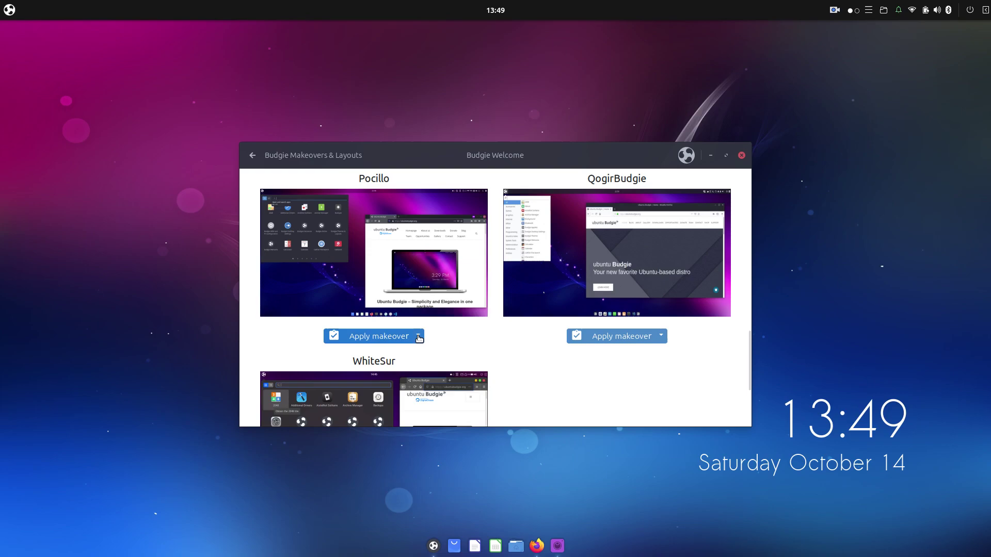
click(419, 337)
click(480, 339)
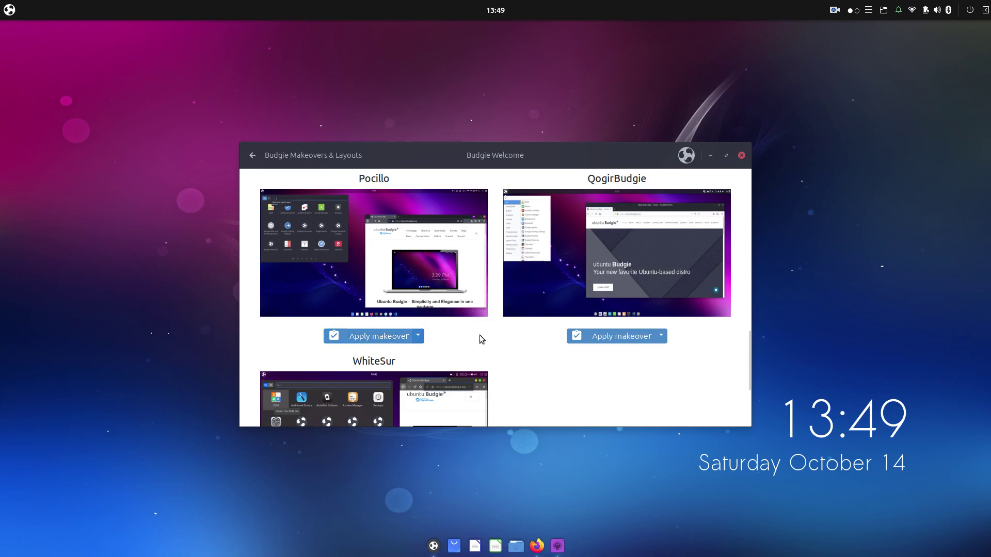
scroll(480, 339, up, 3)
scroll(480, 339, up, 5)
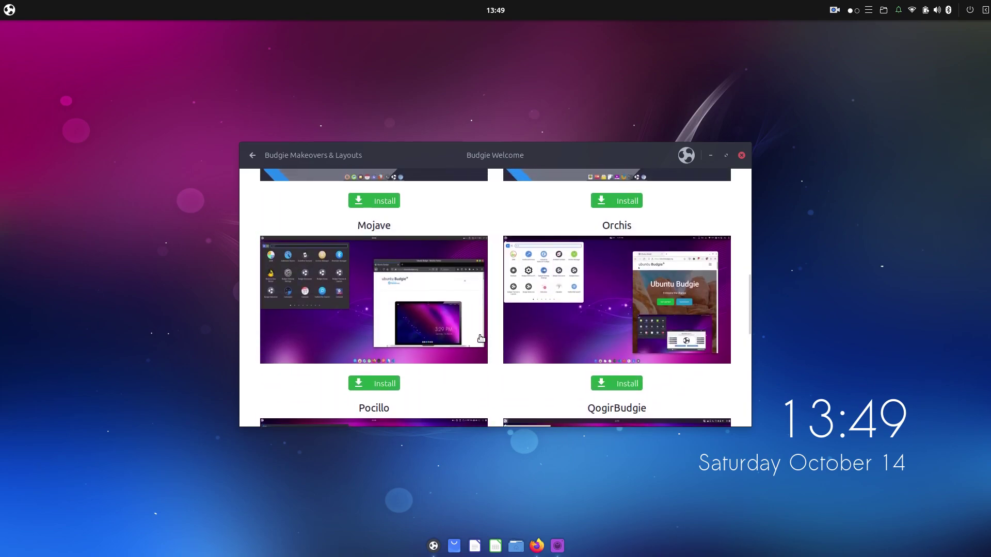
scroll(480, 339, up, 6)
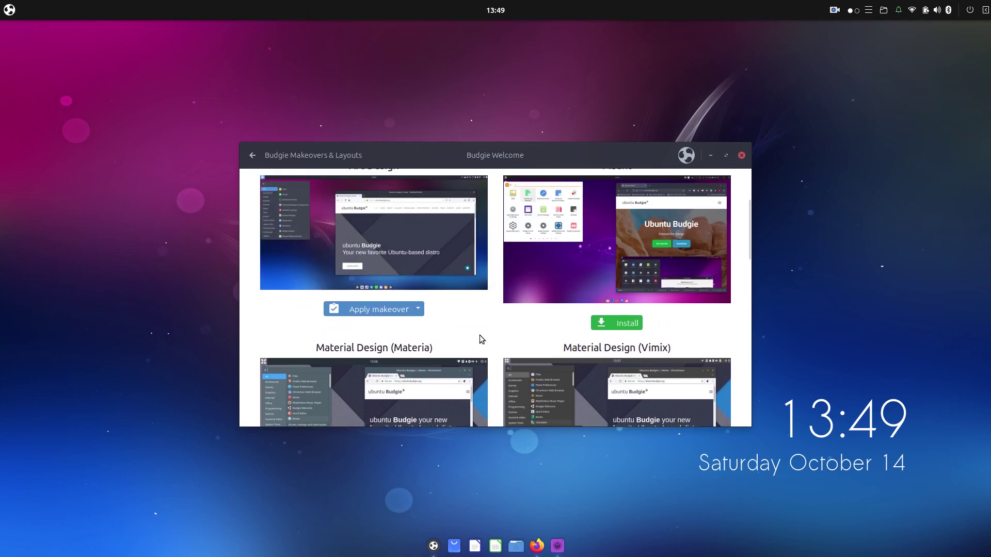
scroll(482, 338, up, 2)
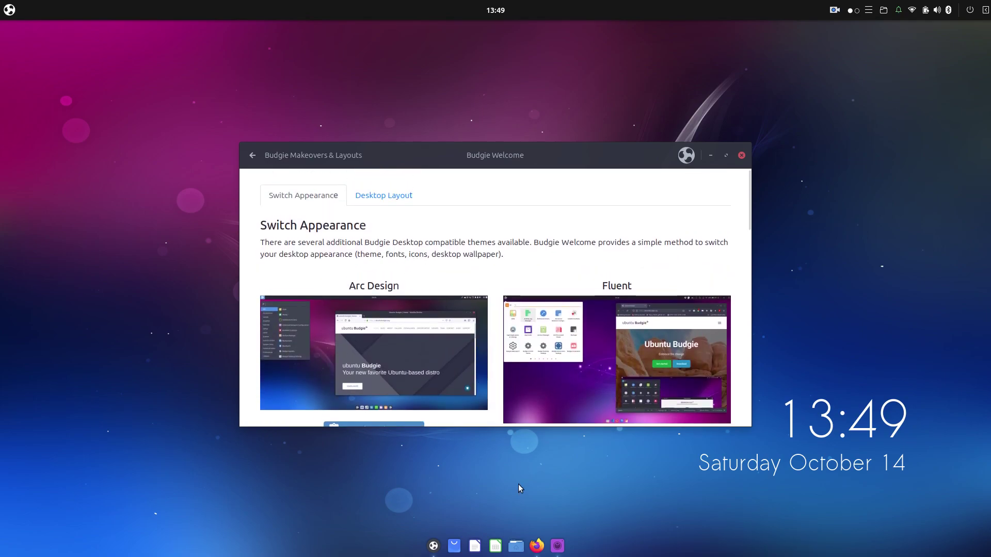
Step: Launch Firefox on ubuntubudgie.org, scroll down the homepage, and jump back to the top
click(536, 546)
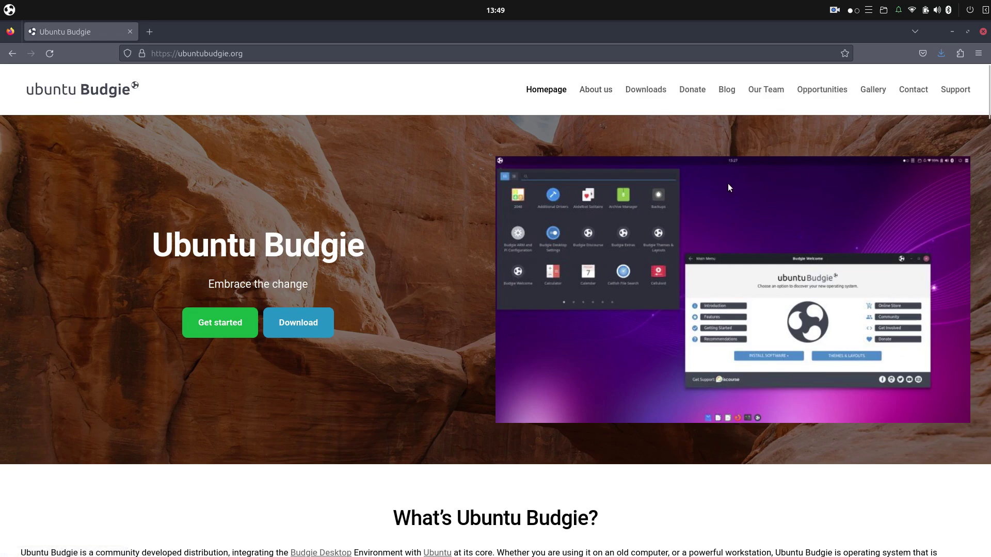
scroll(727, 183, down, 8)
scroll(729, 184, down, 10)
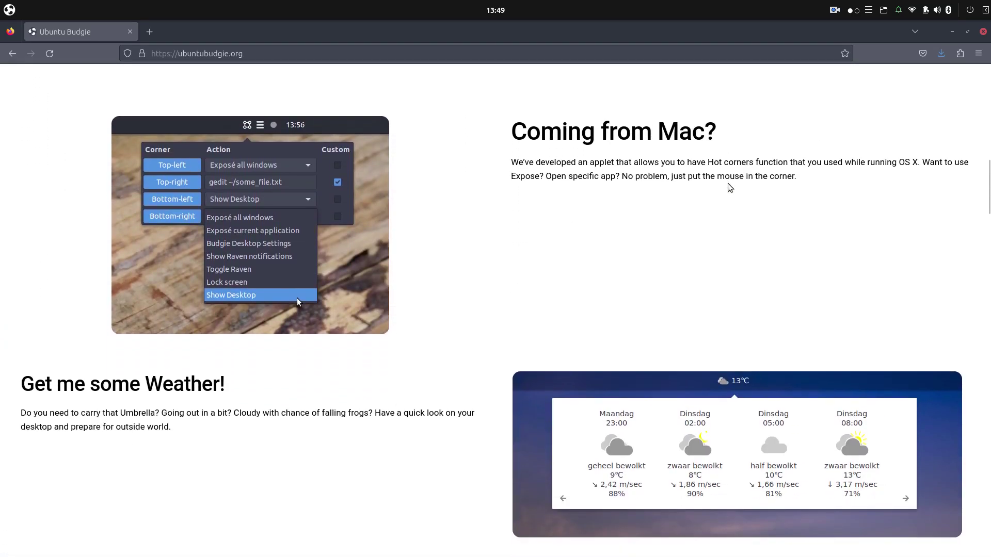
scroll(729, 187, down, 8)
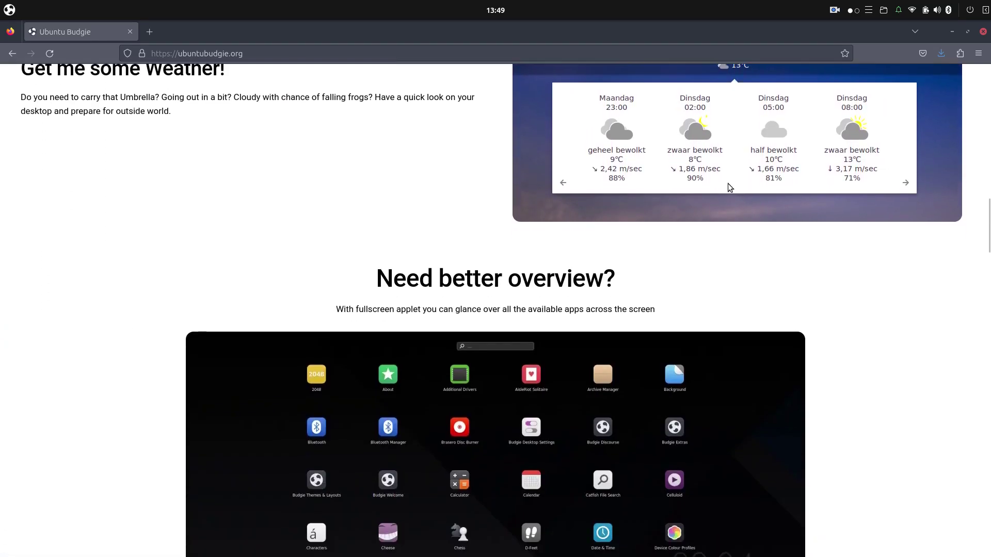
scroll(729, 187, down, 7)
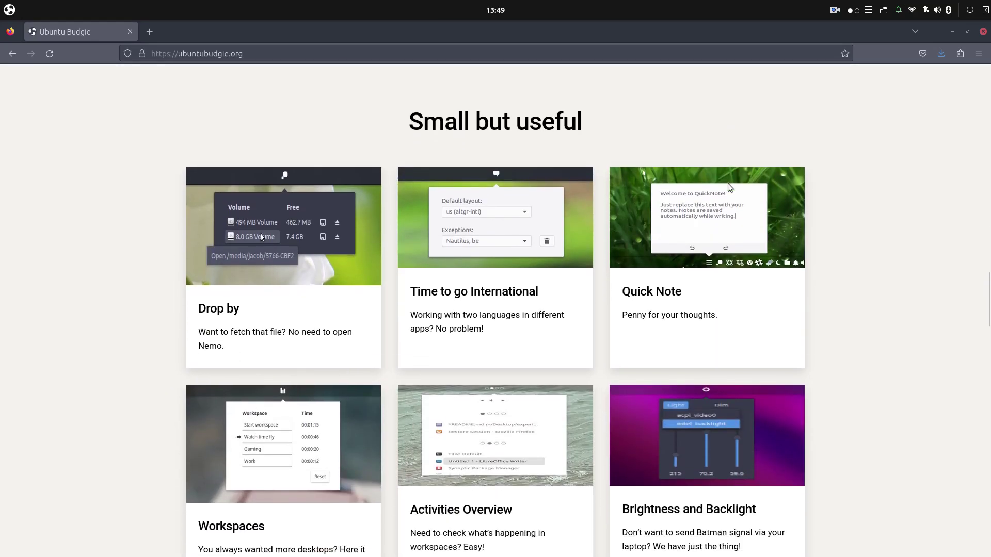
scroll(728, 184, down, 3)
key(Home)
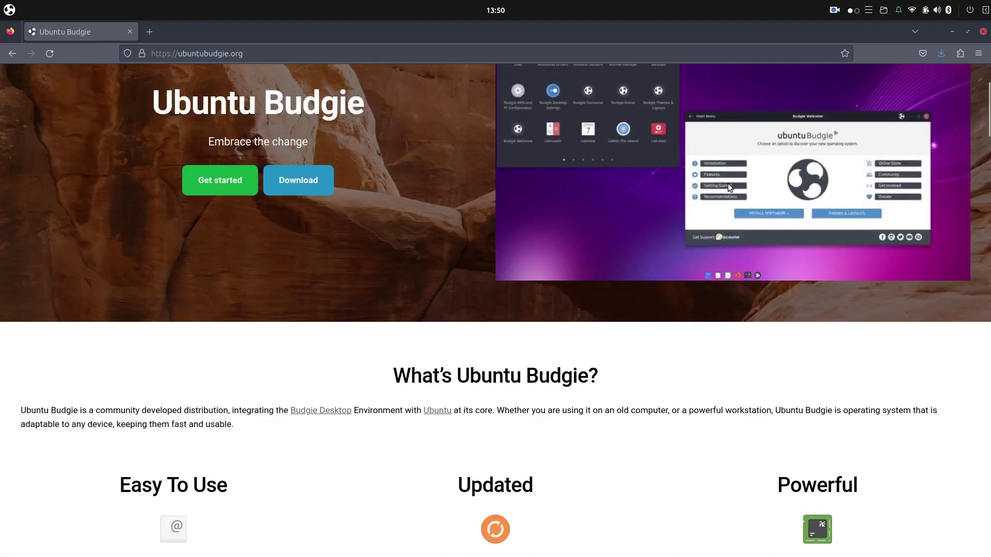
scroll(728, 184, up, 3)
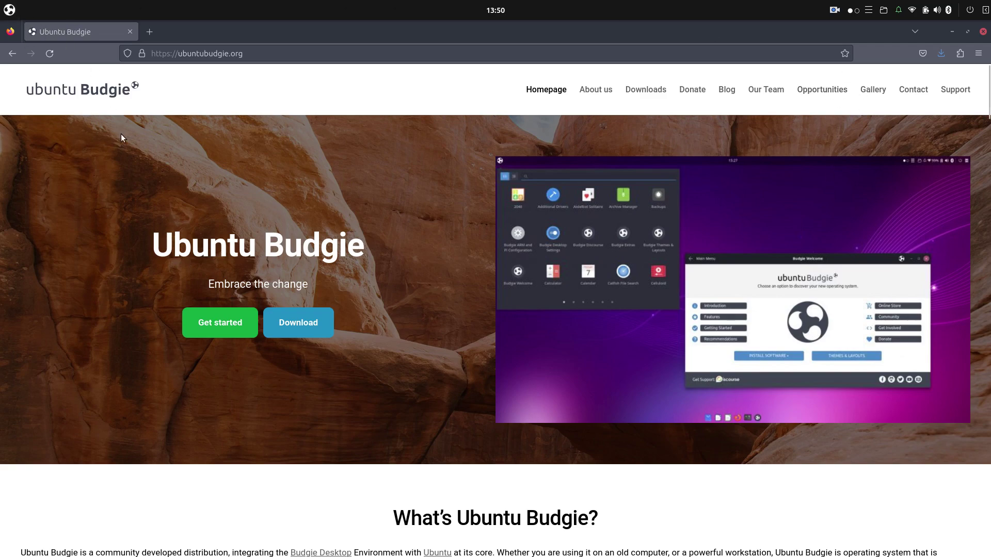
Step: Reopen Budgie Makeovers & Layouts and install Fluent, accepting its third-party repository
key(super)
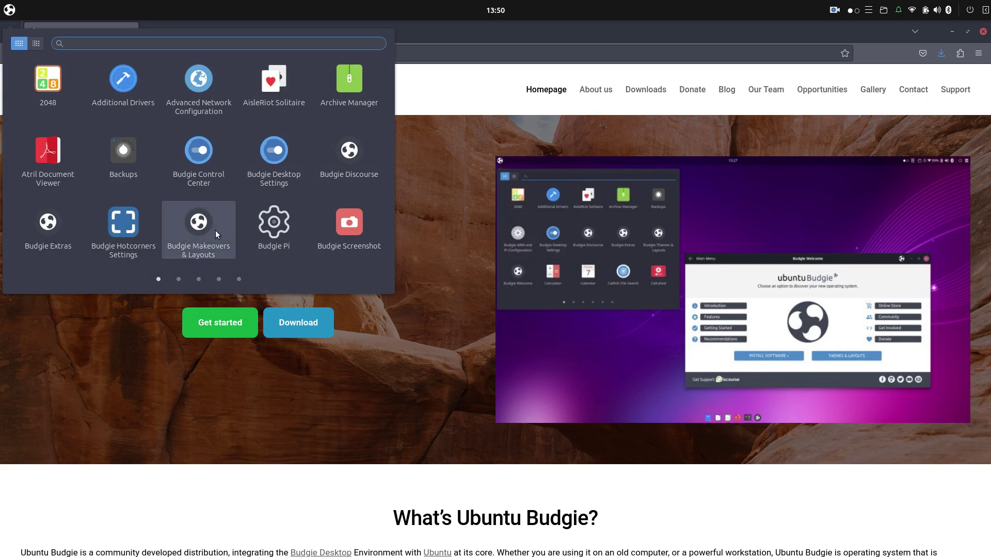
click(202, 232)
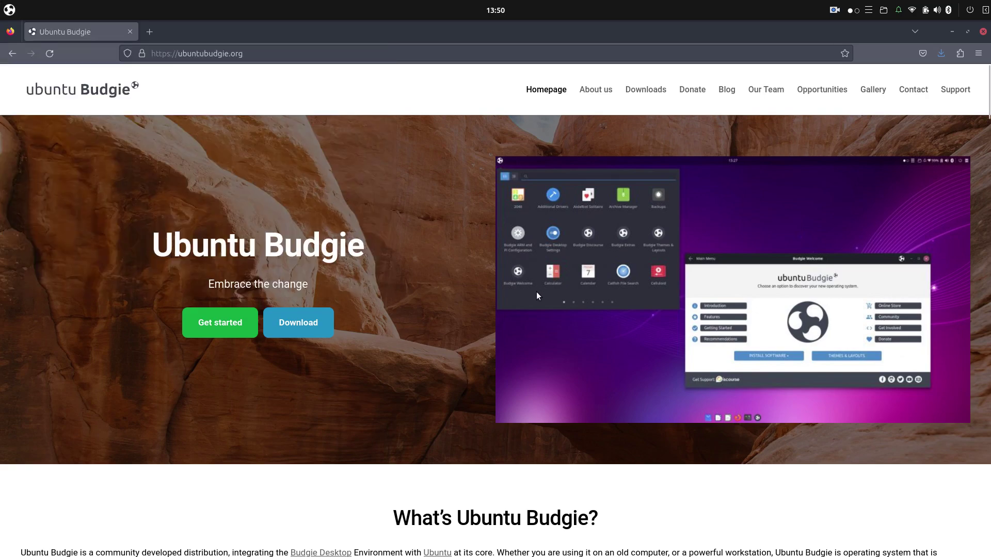
scroll(560, 301, down, 5)
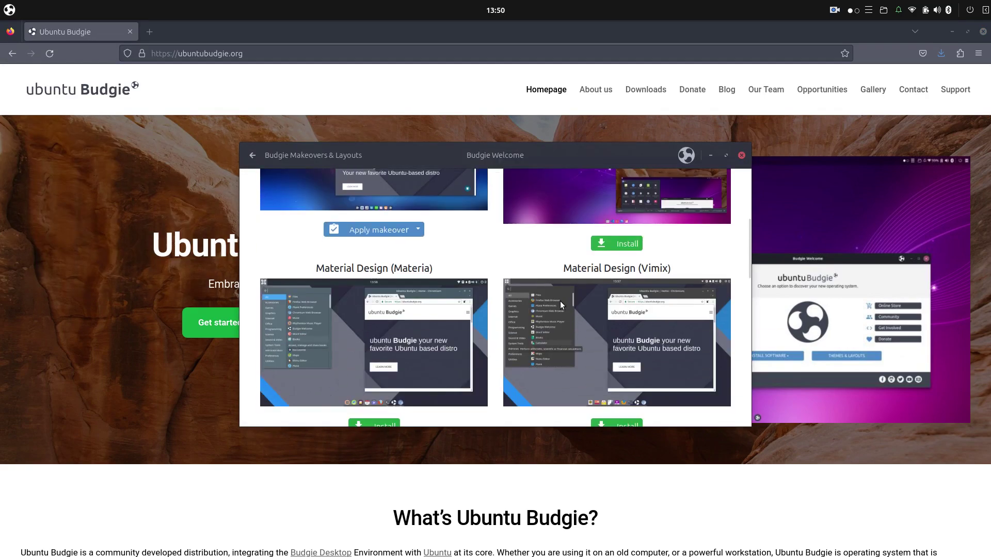
scroll(560, 301, up, 2)
click(611, 314)
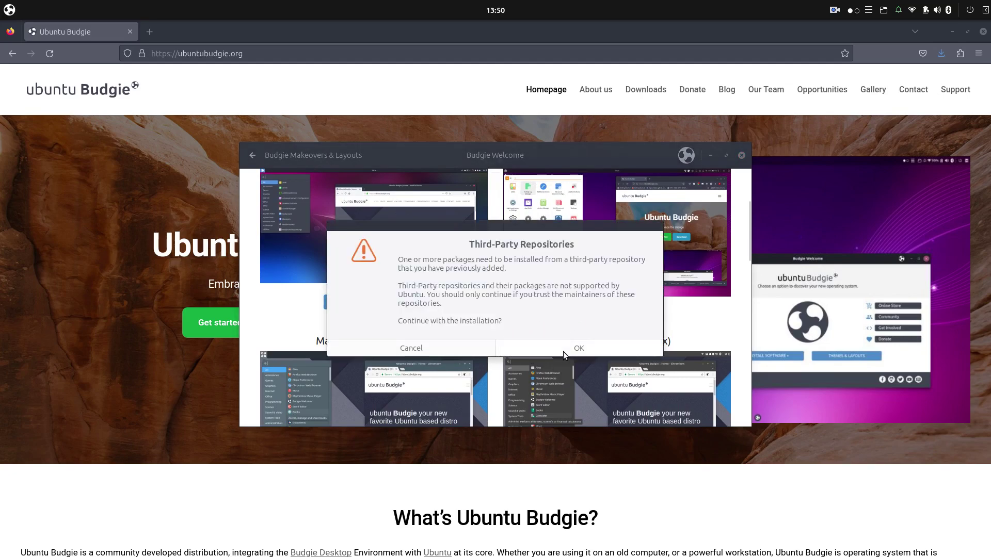
click(562, 351)
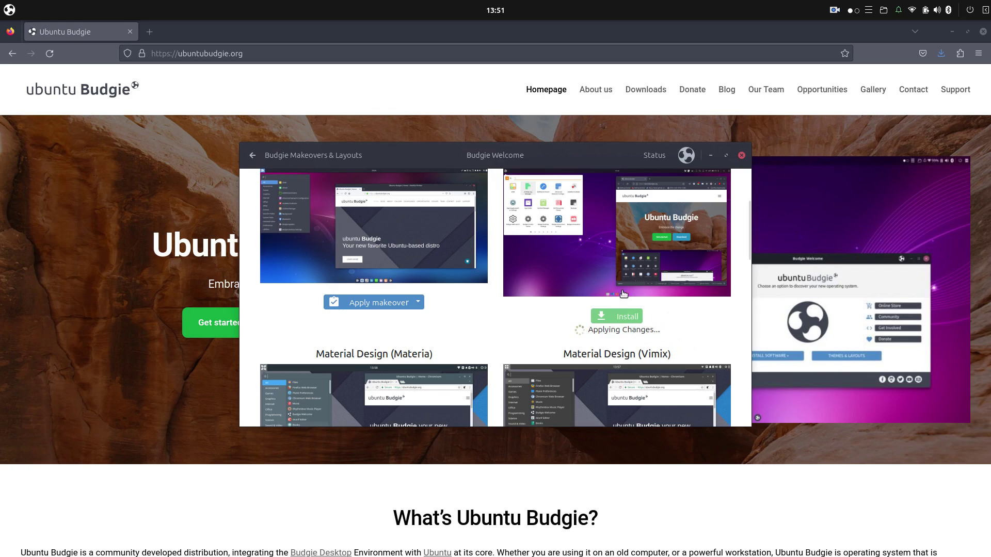
Step: While Fluent installs, scroll the makeovers down to WhiteSur and click Apply makeover under Pocillo
scroll(623, 293, down, 3)
scroll(623, 293, up, 5)
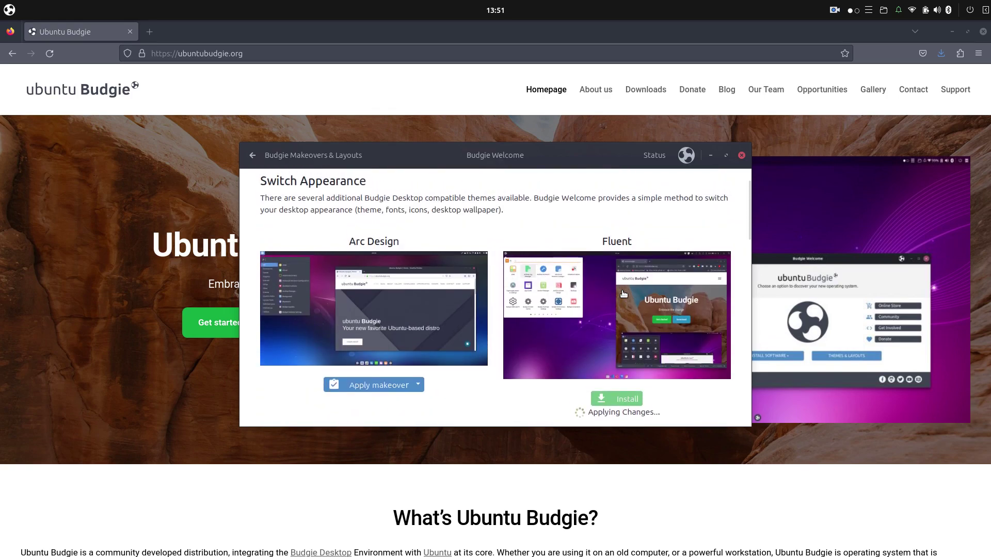
scroll(624, 293, down, 2)
scroll(624, 293, down, 1)
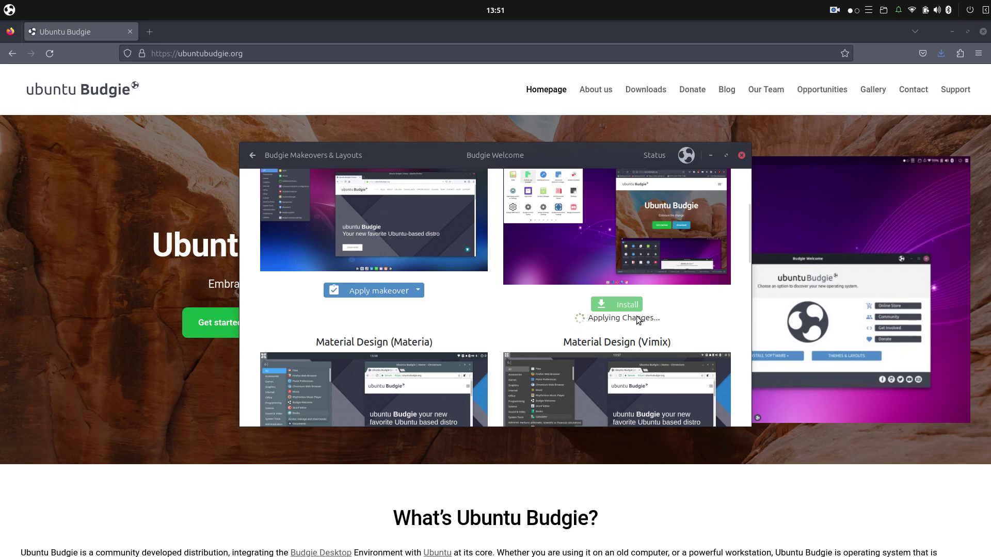
scroll(599, 351, down, 15)
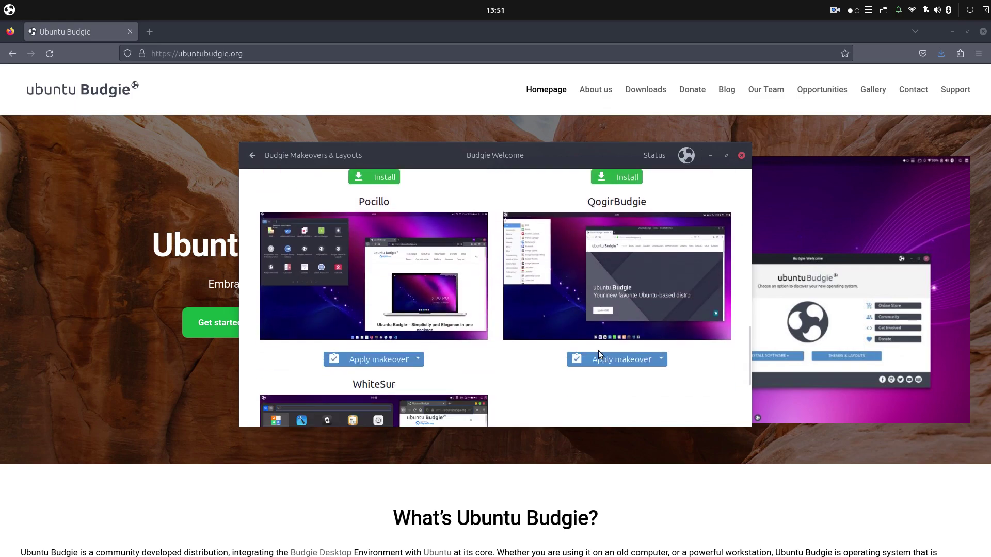
scroll(599, 355, up, 2)
scroll(599, 355, down, 2)
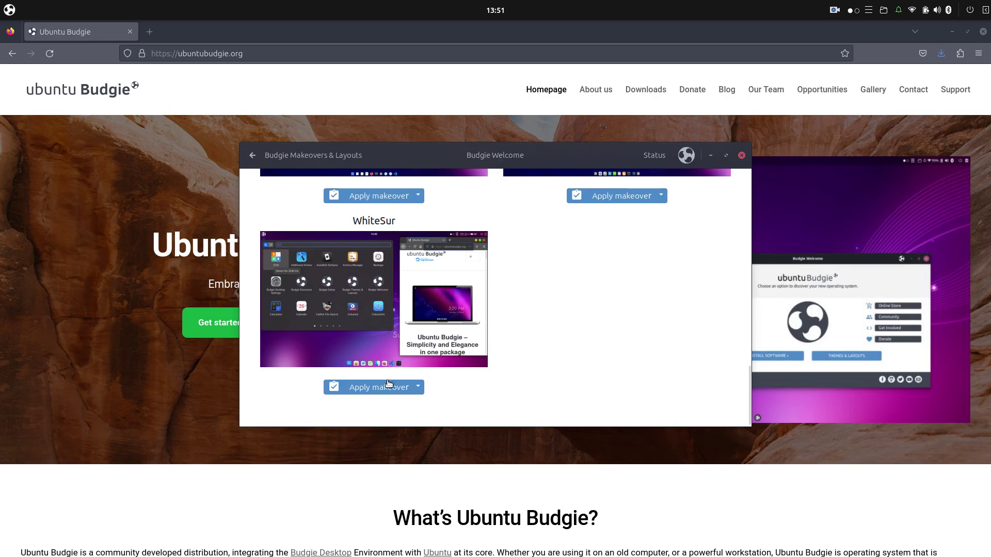
scroll(404, 374, up, 5)
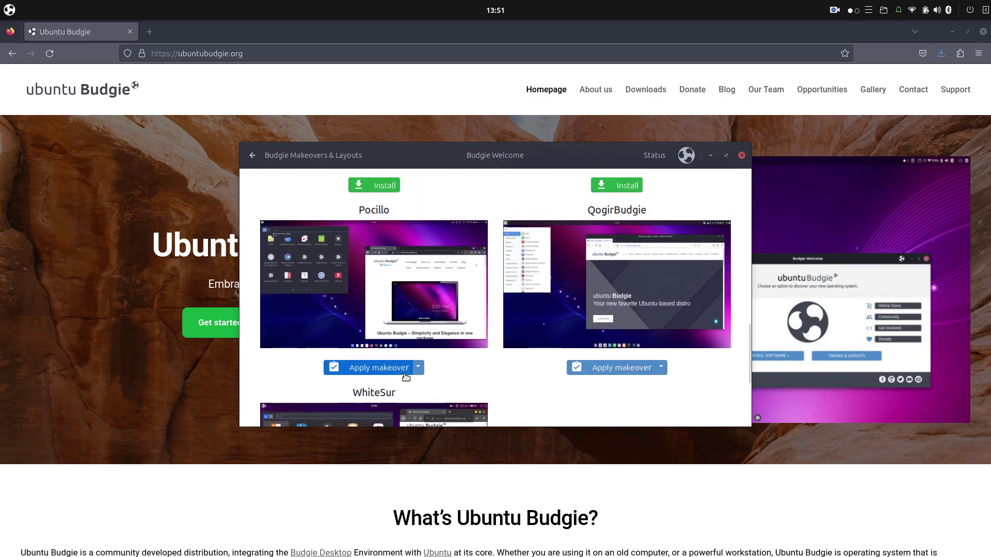
click(405, 367)
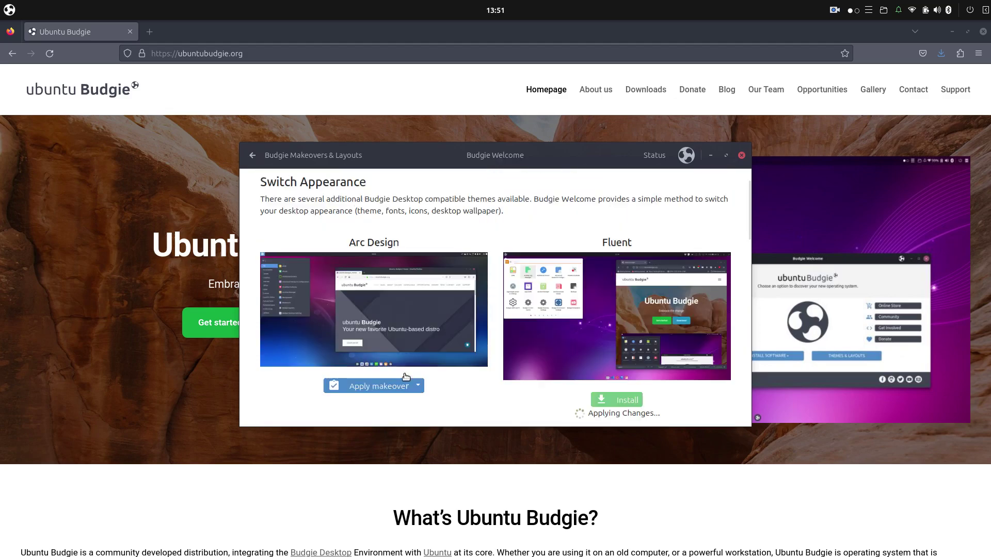
scroll(406, 377, up, 1)
scroll(406, 376, down, 2)
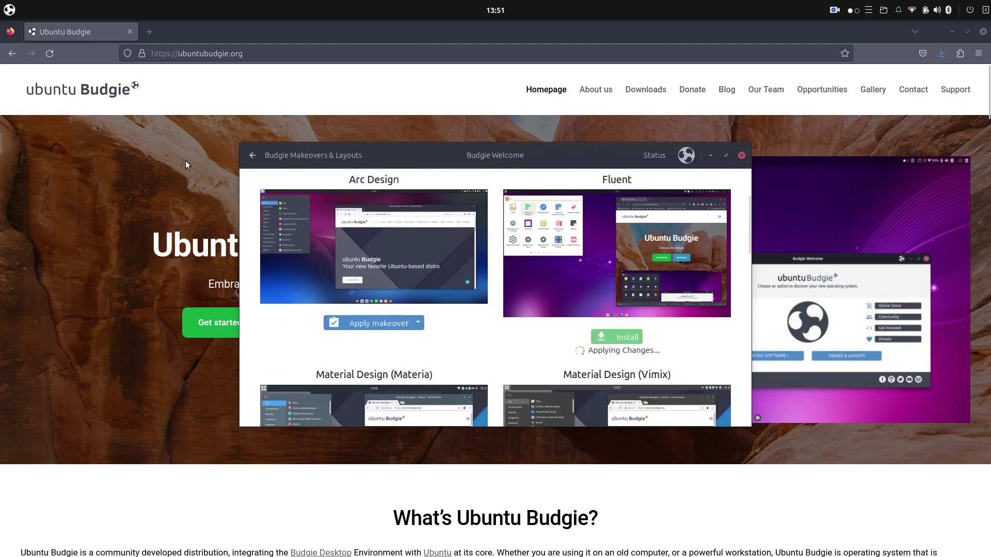
Step: Launch Budgie Hotcorners Settings from the app menu and activate hot corners
click(9, 10)
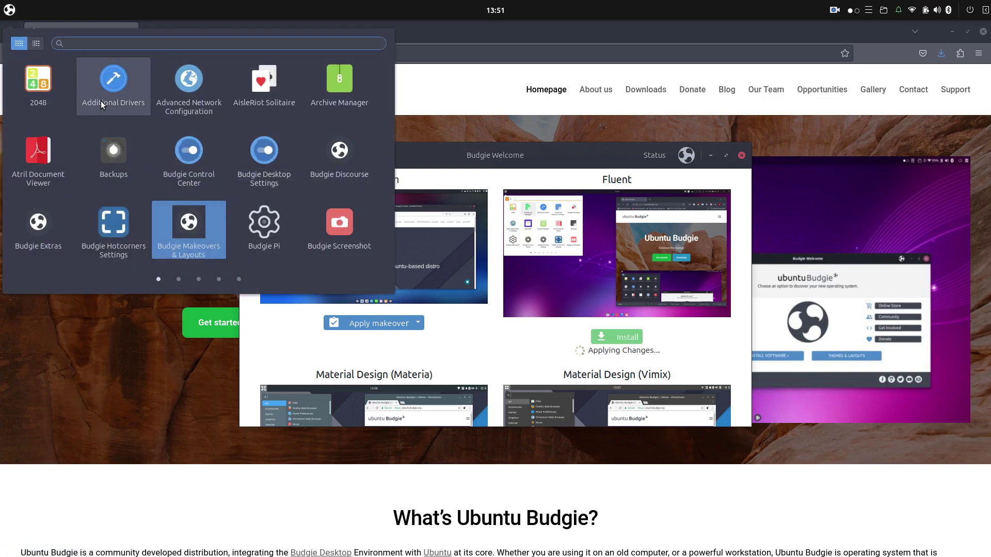
click(122, 223)
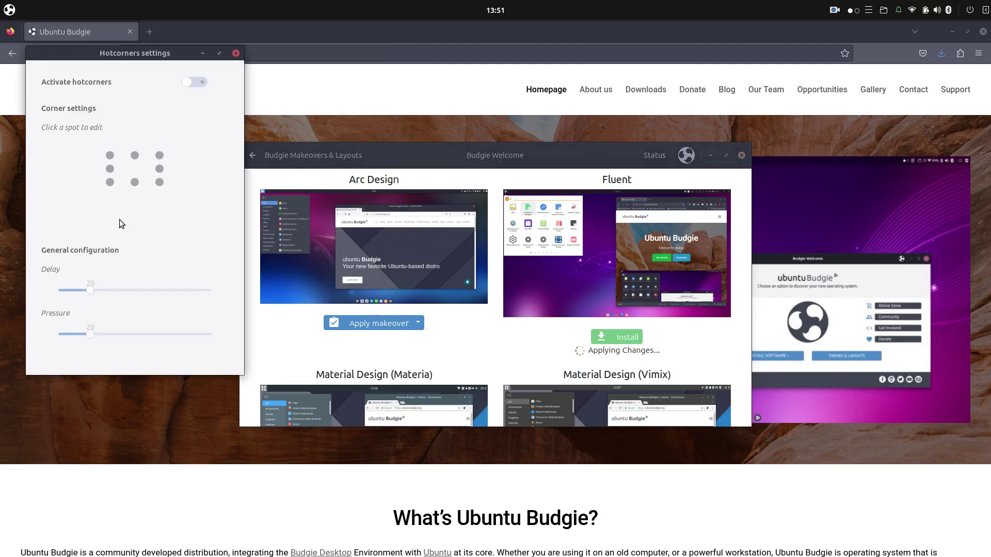
click(194, 81)
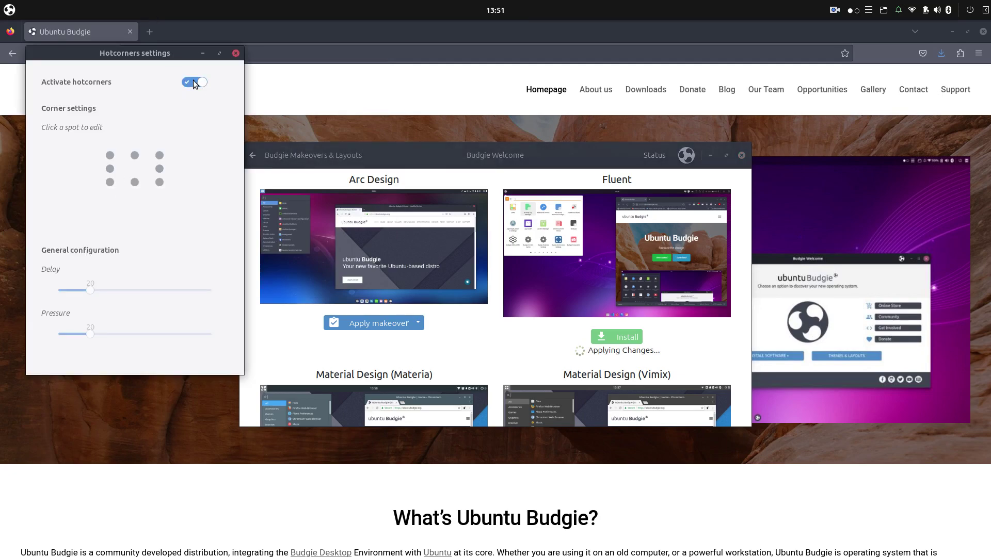
Step: Enable the top-left corner and assign it the All windows in grid action
click(110, 155)
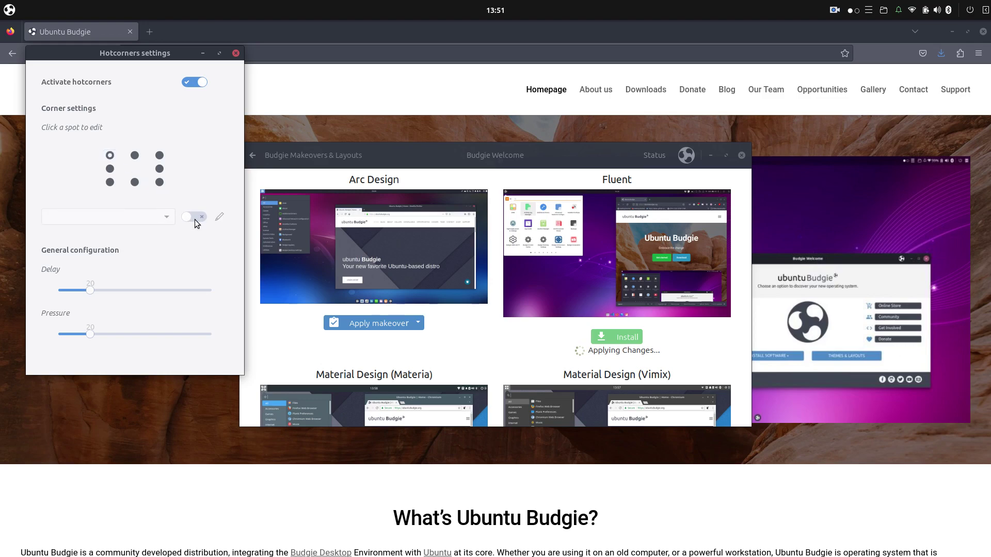
click(194, 219)
click(166, 216)
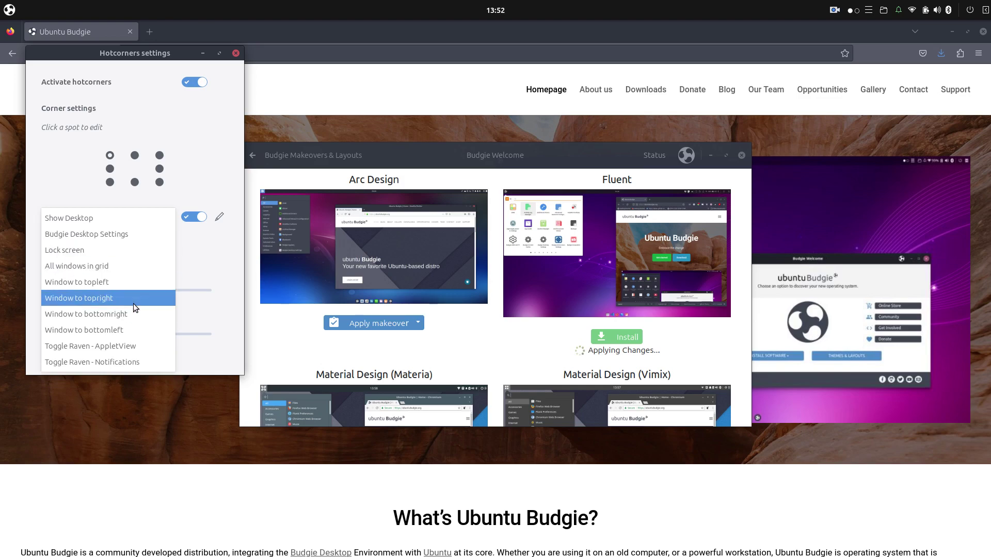
click(116, 267)
mouse_move(1, 1)
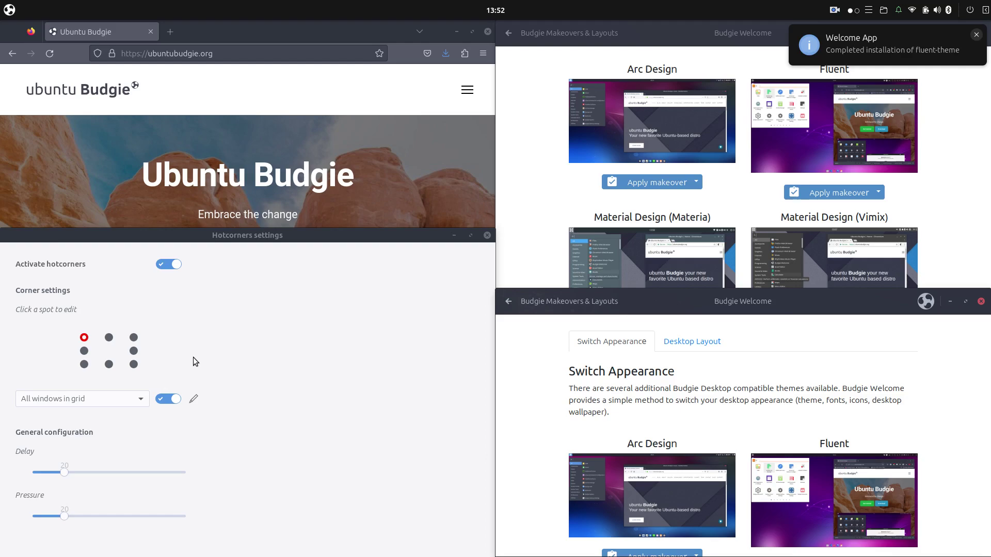
click(129, 396)
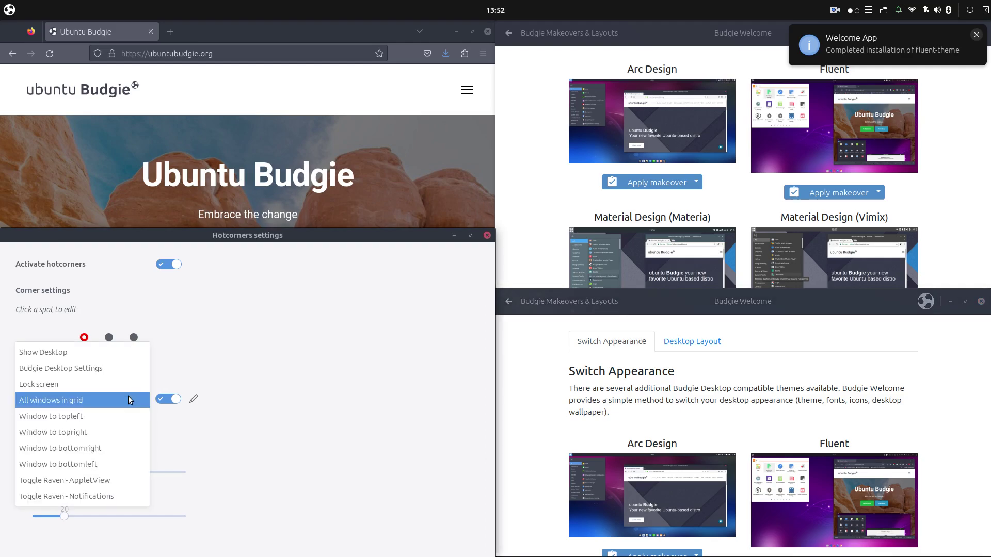
Step: Set the top-left hot corner to Toggle Raven - AppletView, then browse Raven's notifications and widgets before closing it
click(125, 484)
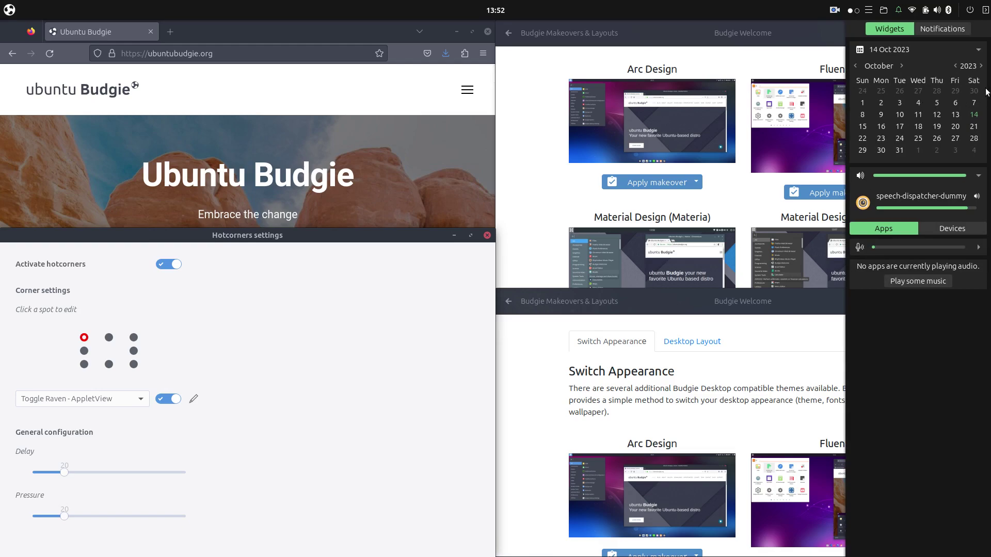
click(942, 29)
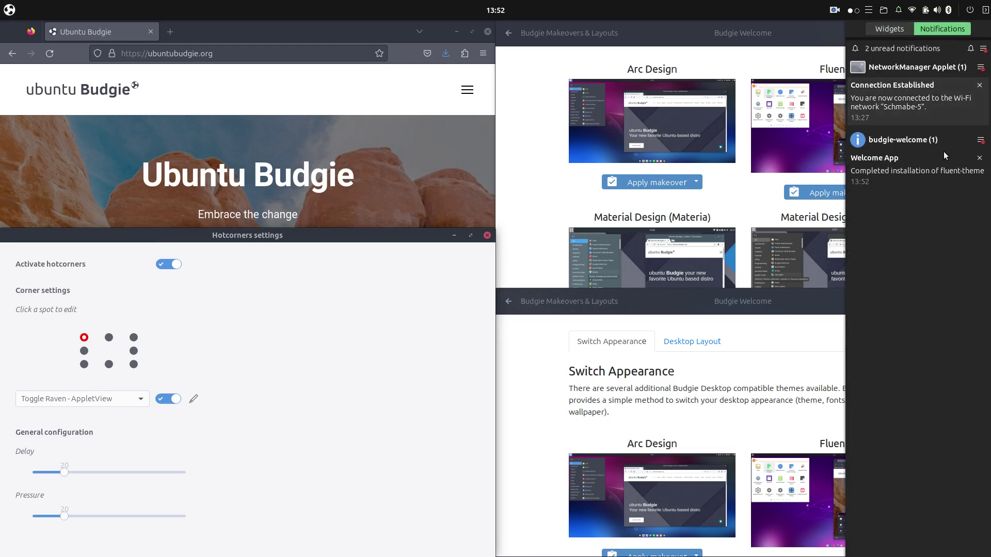
click(676, 40)
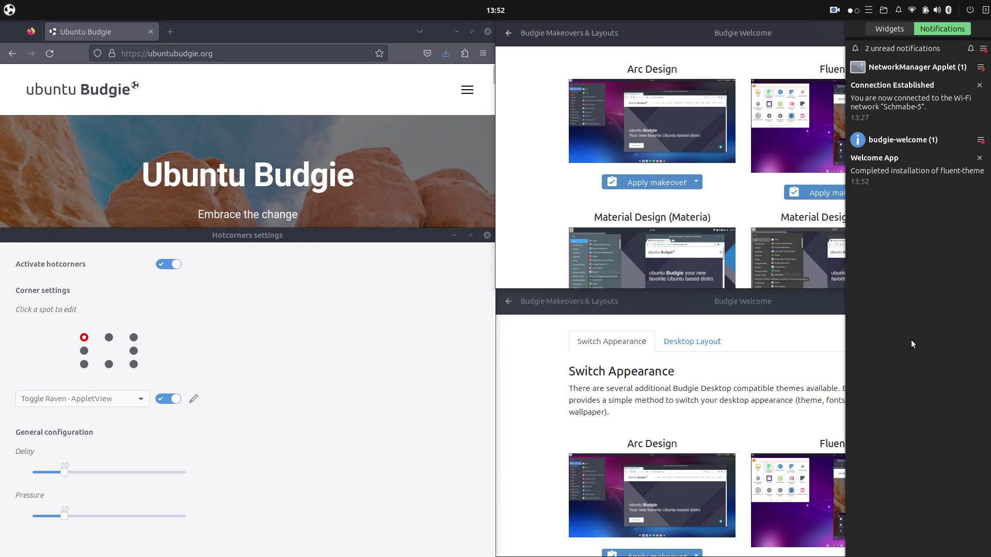
click(550, 344)
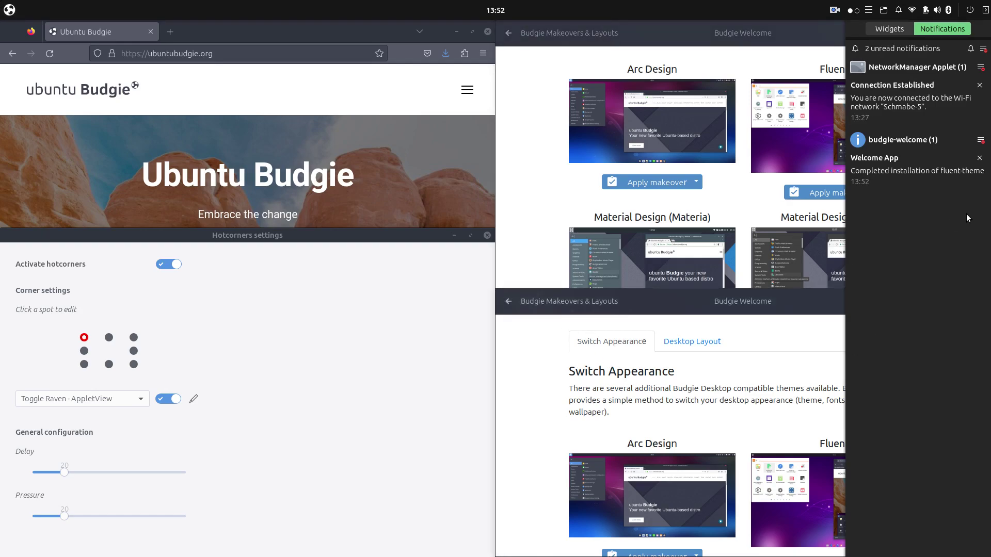
click(879, 29)
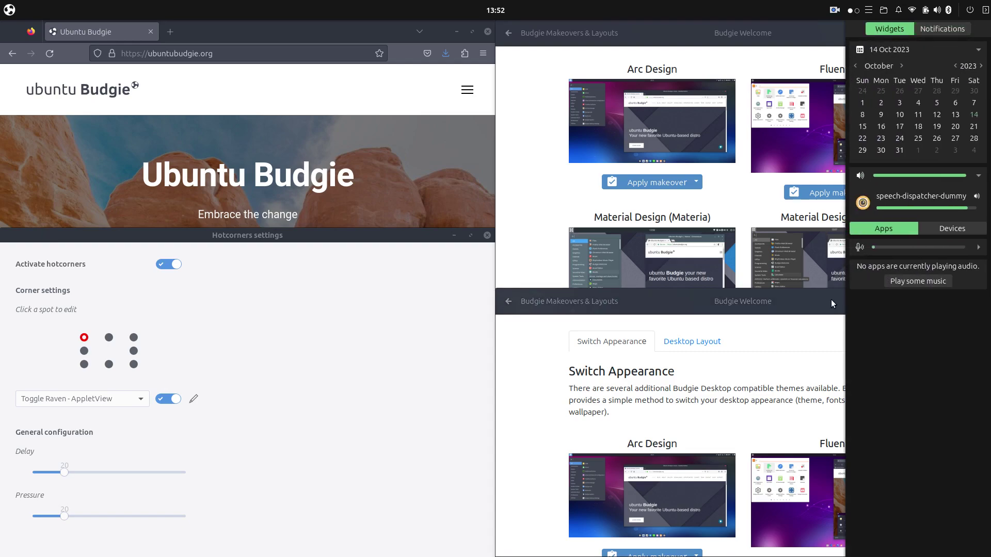
click(808, 338)
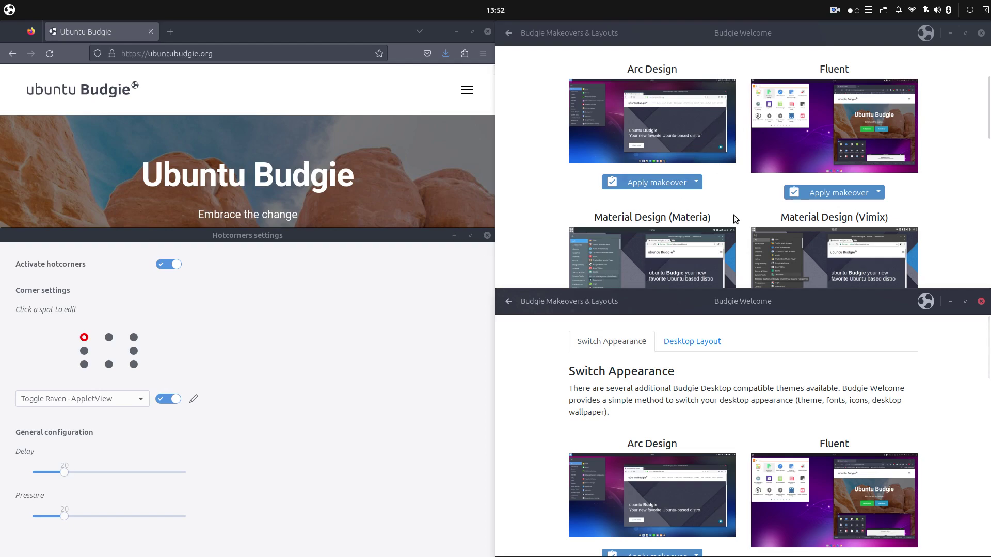
Step: Scroll the makeover list, float the upper Welcome window, and apply the Fluent makeover
drag(686, 306, 570, 262)
scroll(608, 310, down, 5)
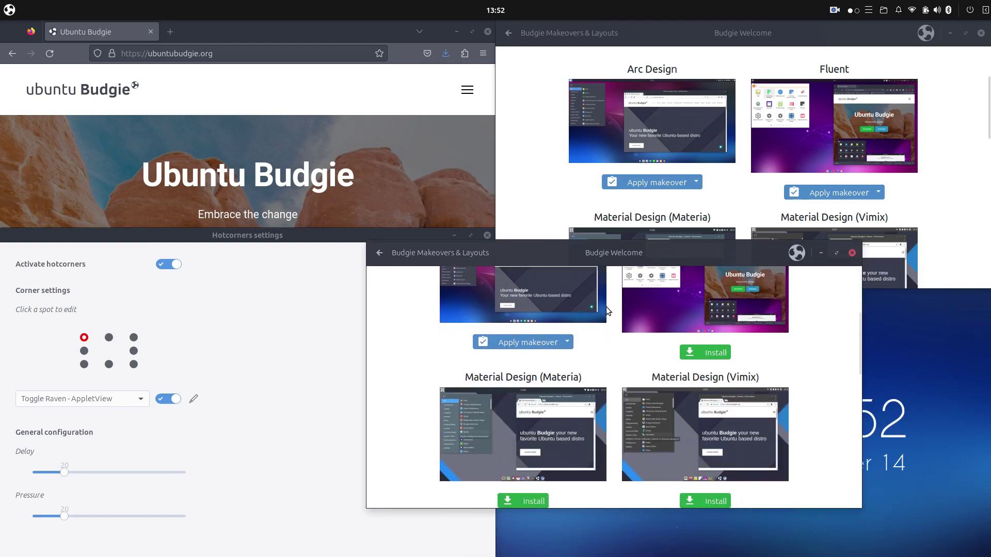
scroll(608, 311, down, 2)
scroll(608, 311, up, 4)
scroll(608, 310, down, 5)
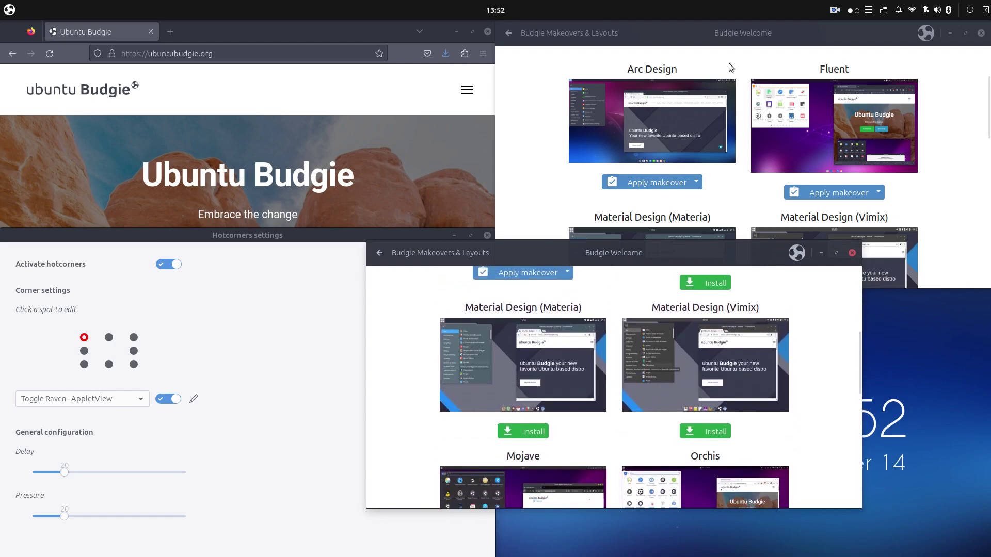
drag(781, 33, 629, 93)
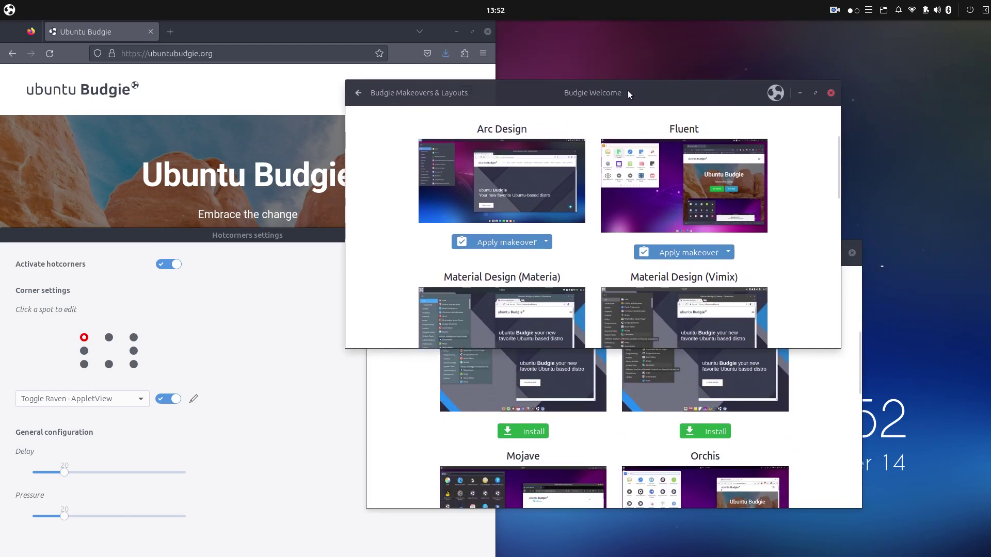
click(671, 251)
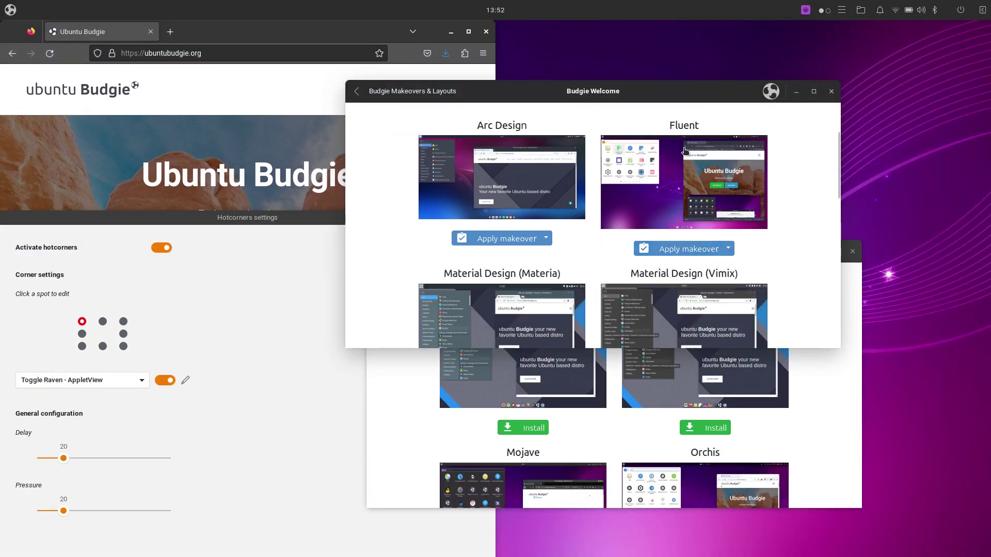
Step: Try the QogirBudgie makeover, authorise its theme snap install, dismiss the failure notice, and close the duplicate window
scroll(547, 243, down, 10)
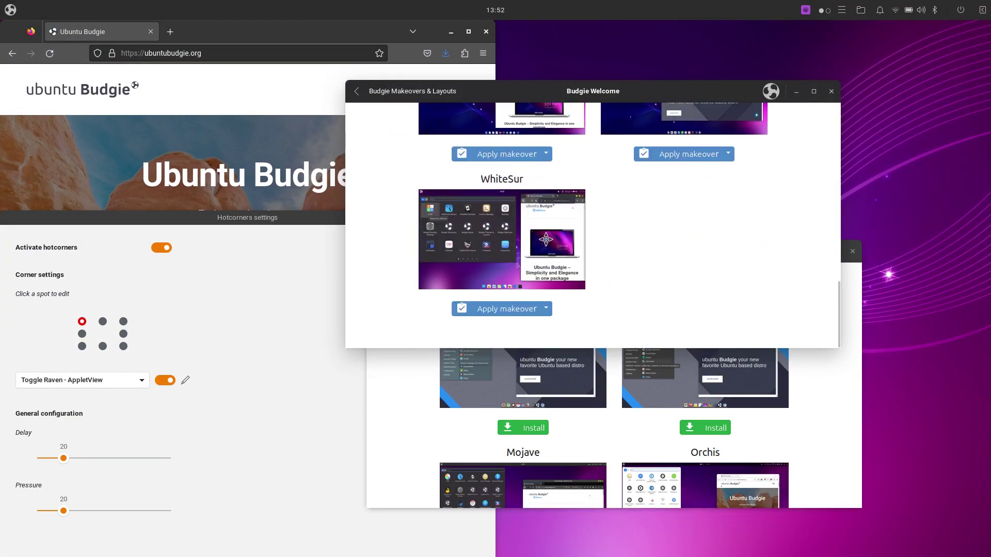
scroll(547, 243, up, 4)
scroll(671, 269, down, 1)
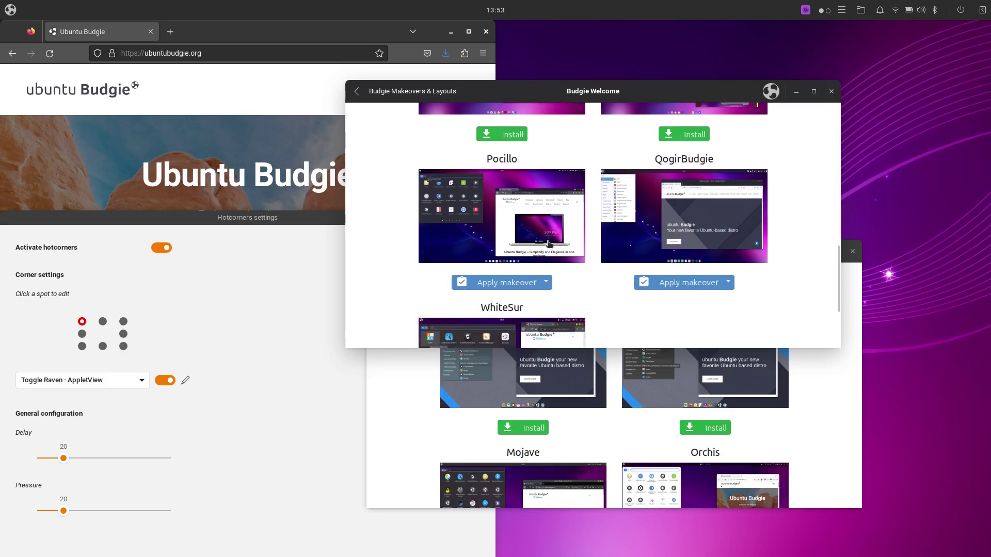
click(692, 290)
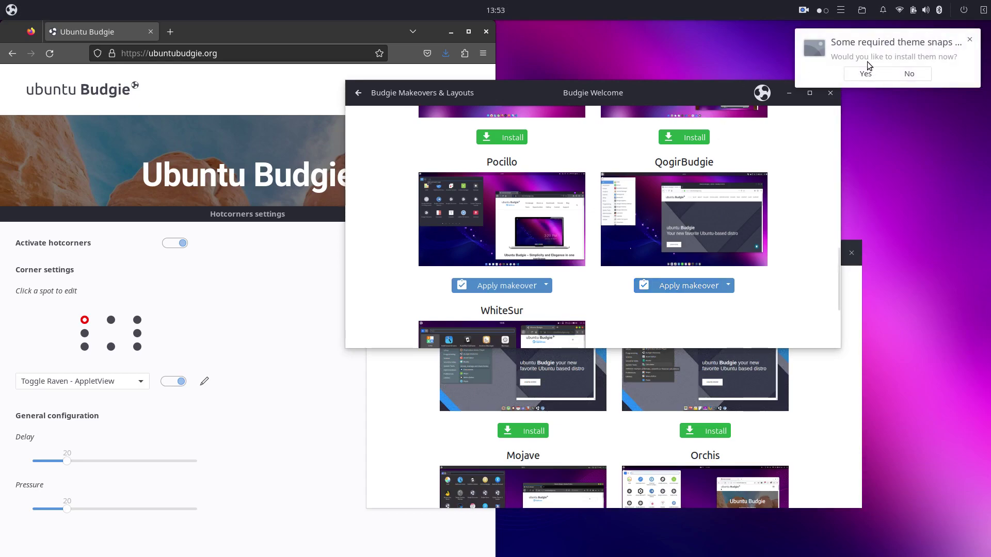
click(866, 75)
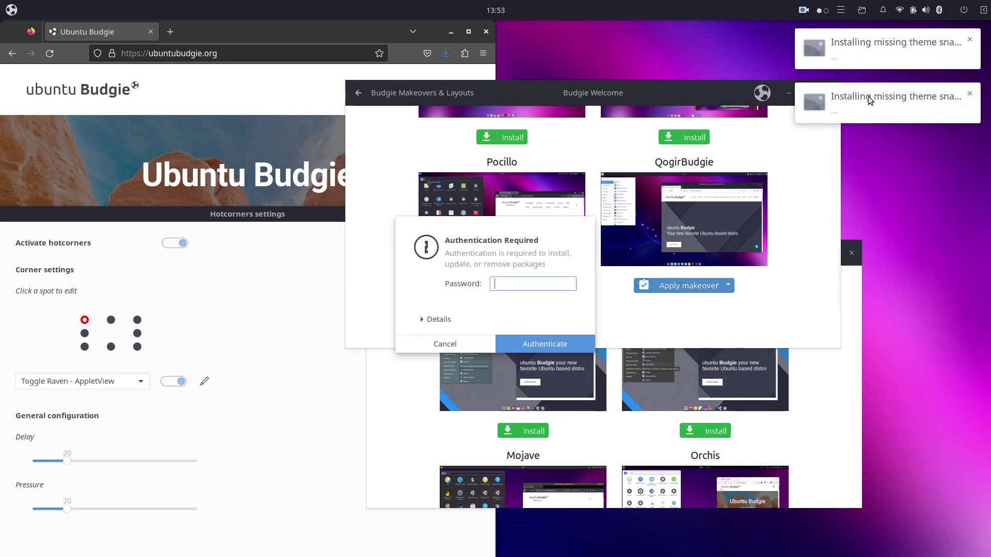
text(********)
key(Return)
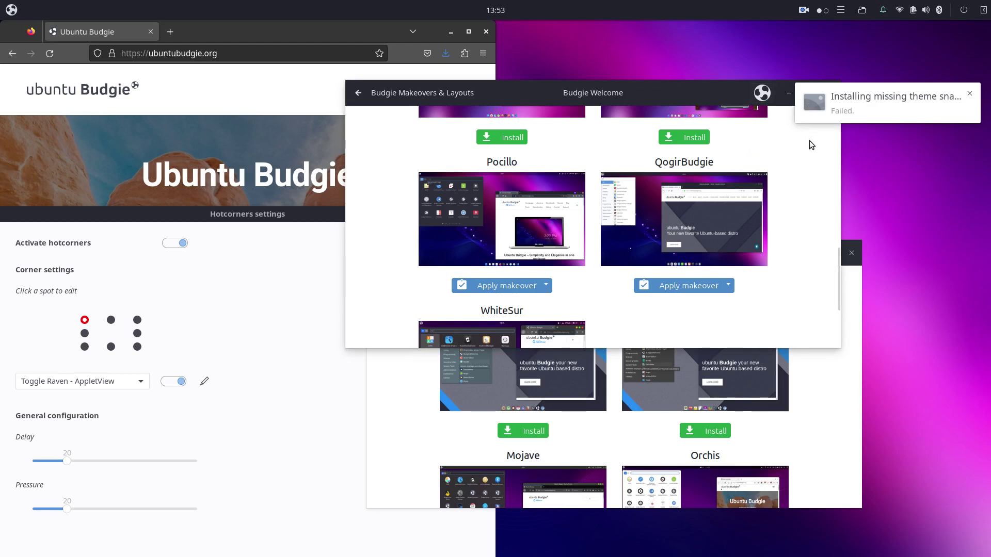
click(971, 95)
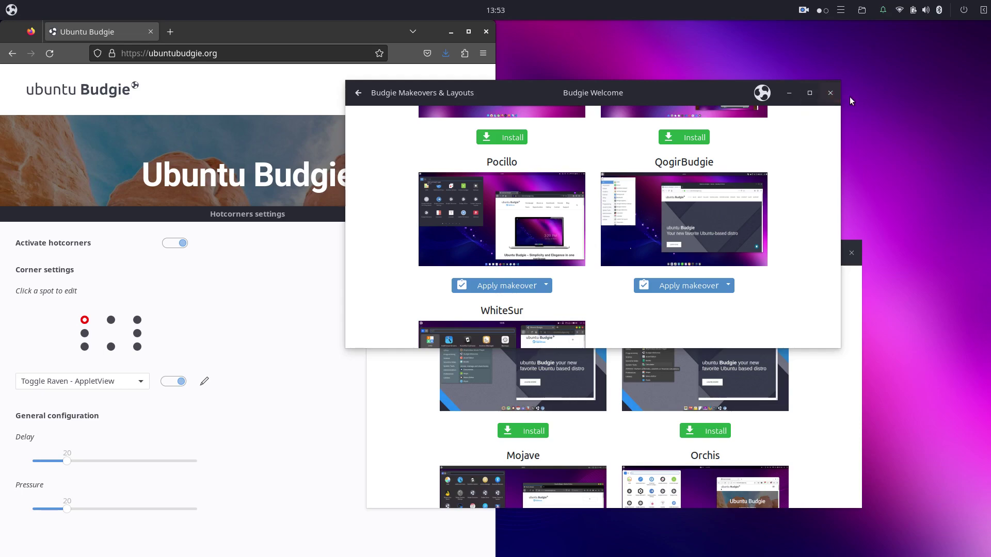
click(830, 95)
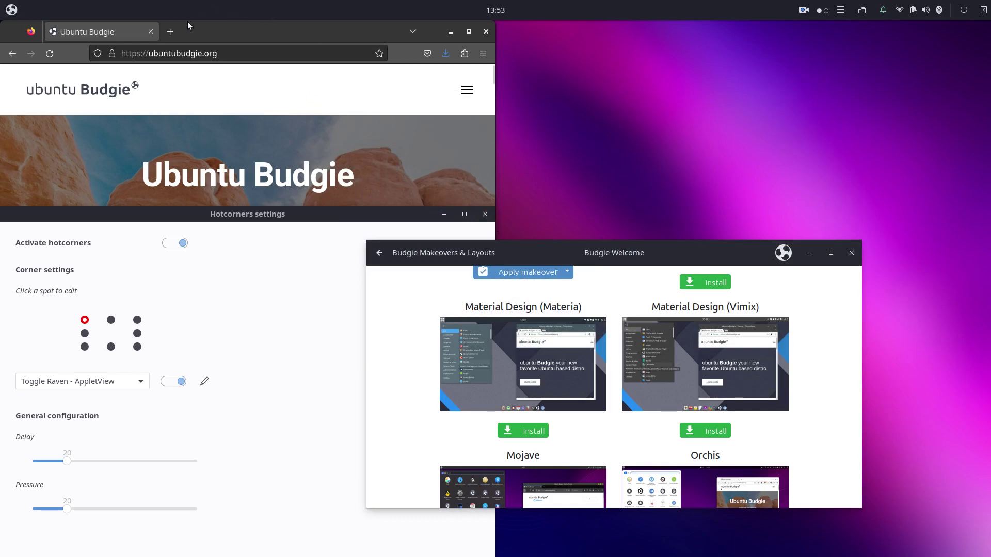
Step: Close the Ubuntu Budgie website window and launch Tilix by searching 'termin'
click(151, 31)
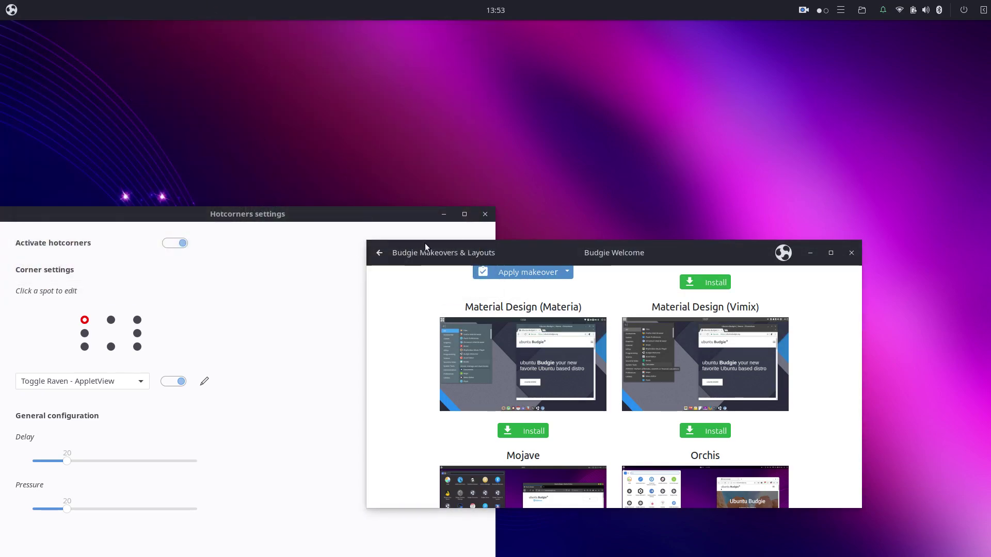
key(super)
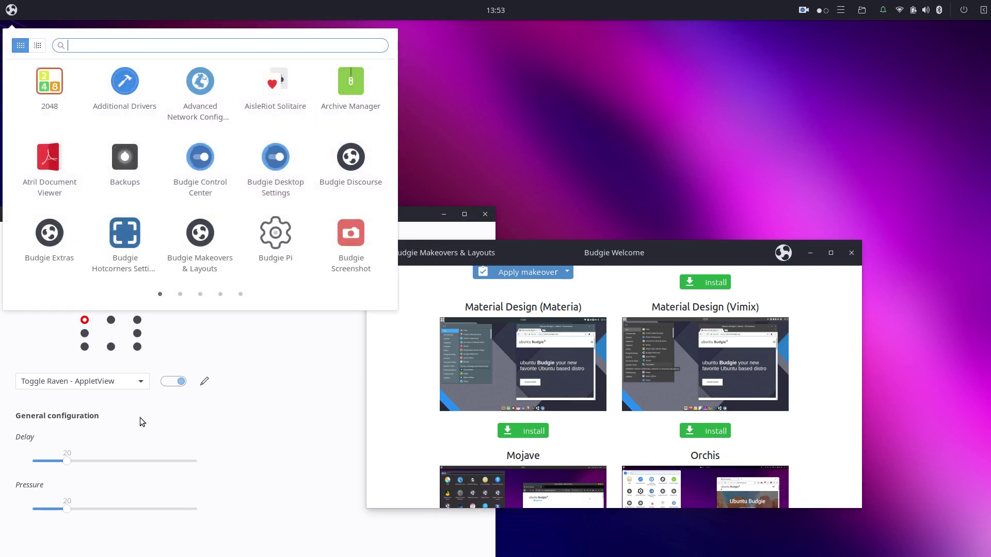
text(termin)
key(Return)
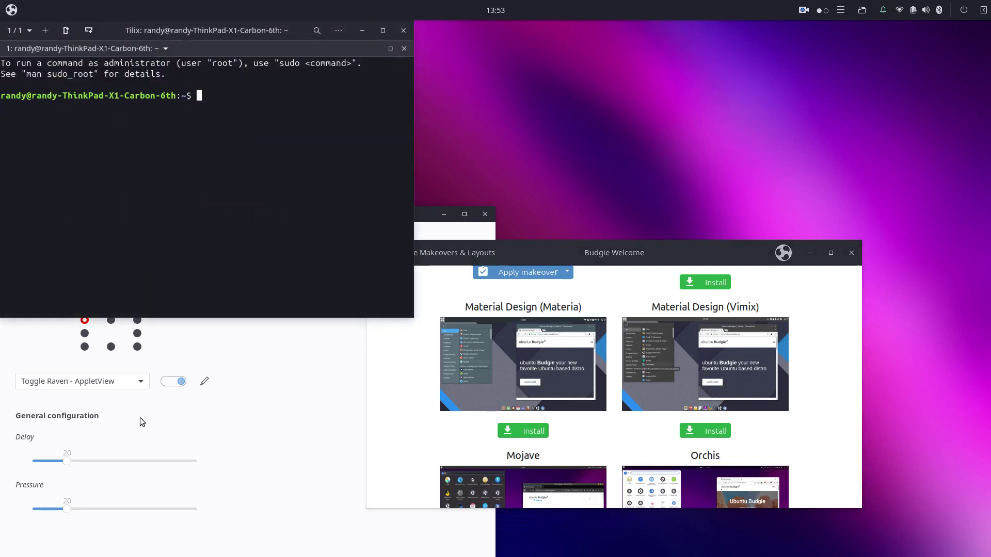
Step: Run 'sudo apt update -y' and then 'sudo apt upgrade -y' in Tilix
text(sudo aptr)
key(BackSpace)
key(BackSpace)
text(t update -y)
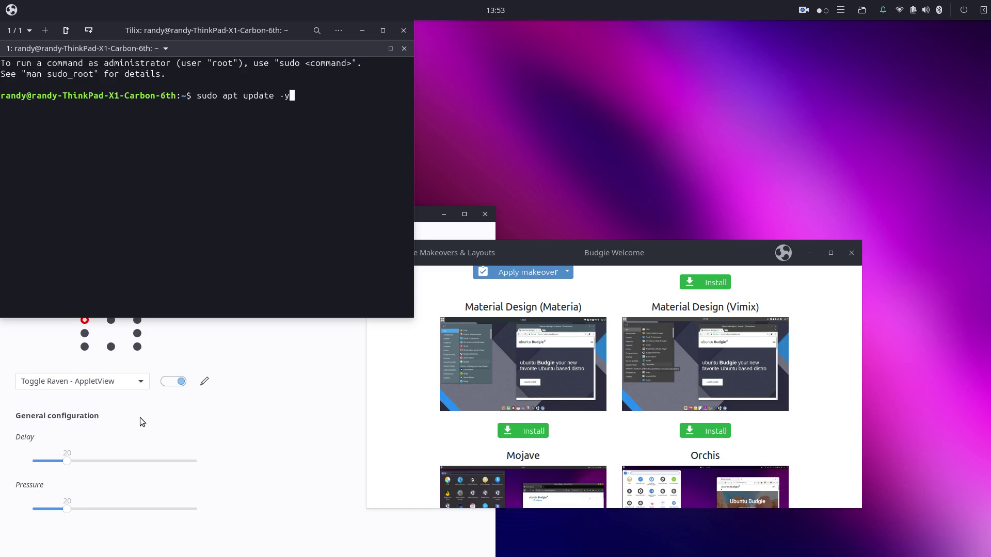
key(Return)
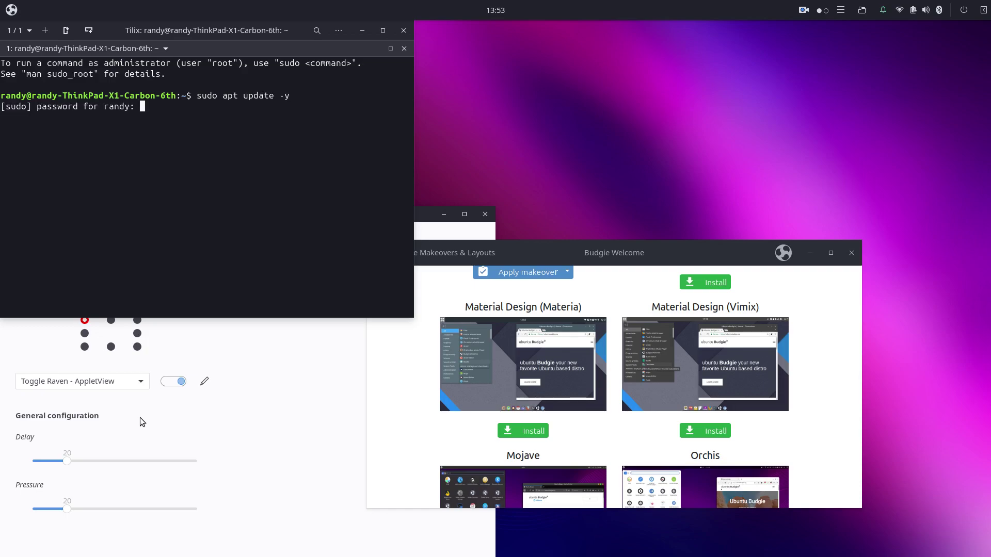
key(Return)
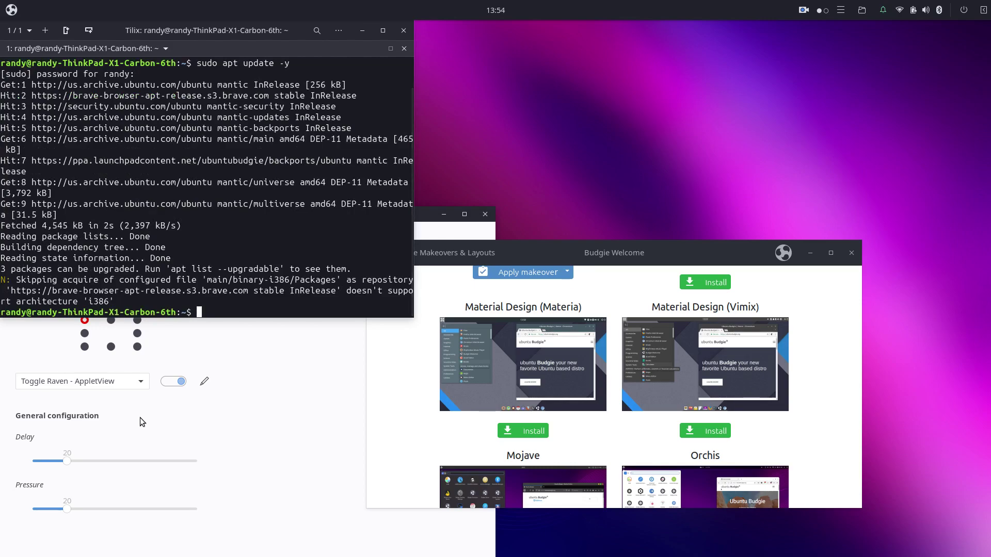
text(sudo apt )
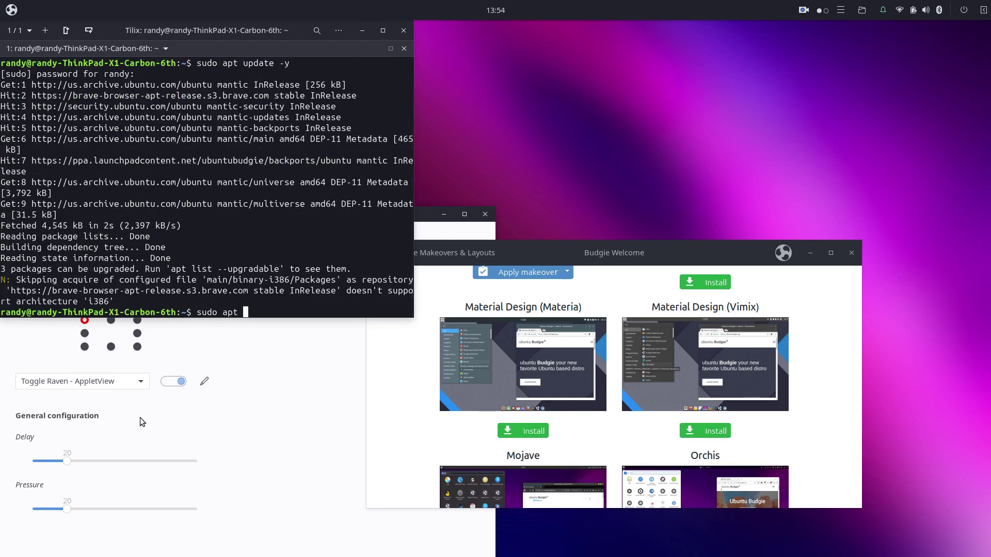
text(upgrade -y)
key(Return)
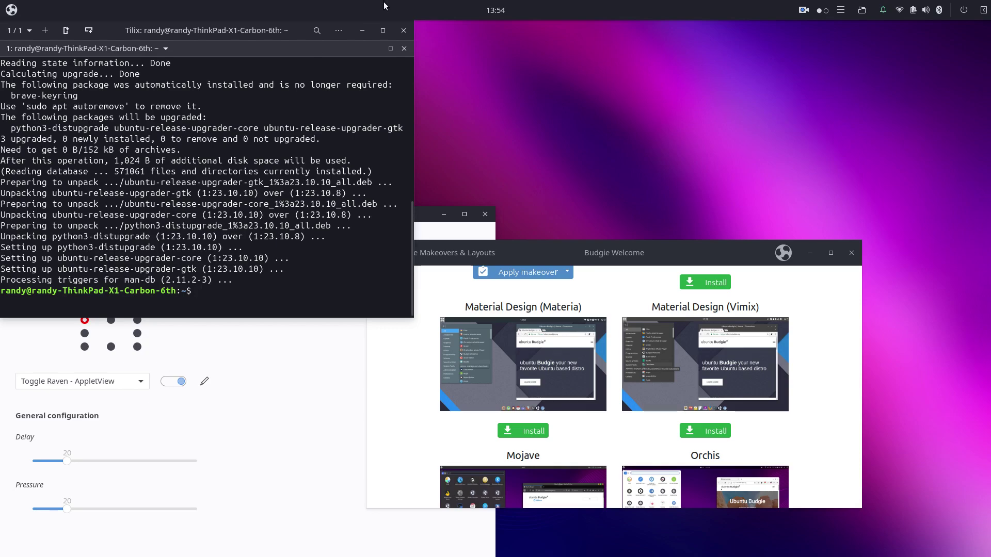
Step: Close the terminal, browse the application menu pages, and launch Goodvibes
click(404, 29)
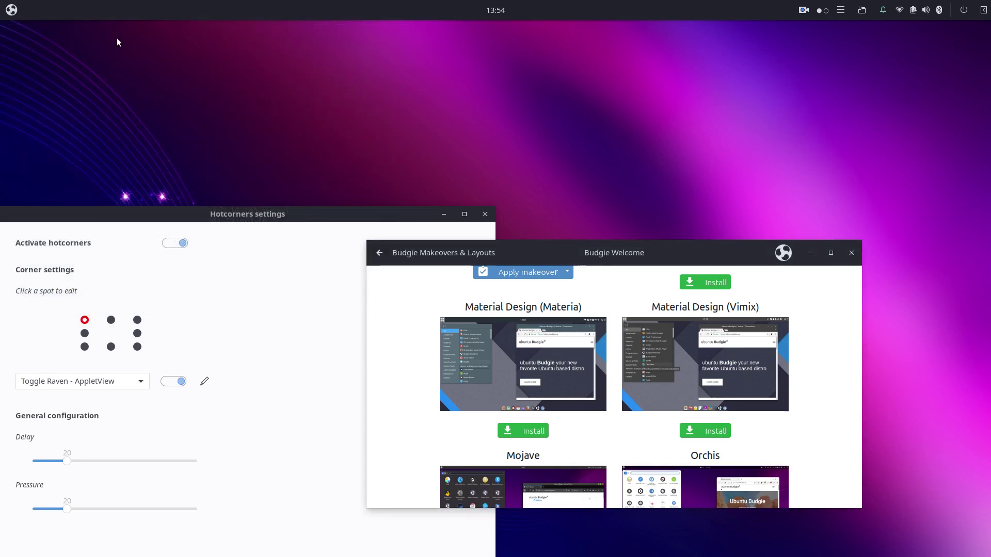
click(12, 7)
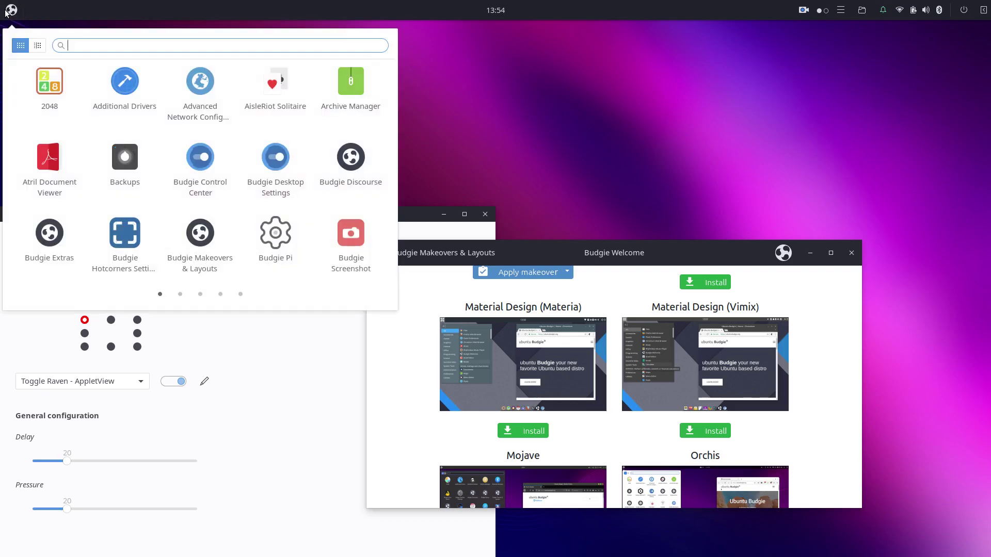
scroll(141, 173, down, 1)
scroll(140, 173, down, 3)
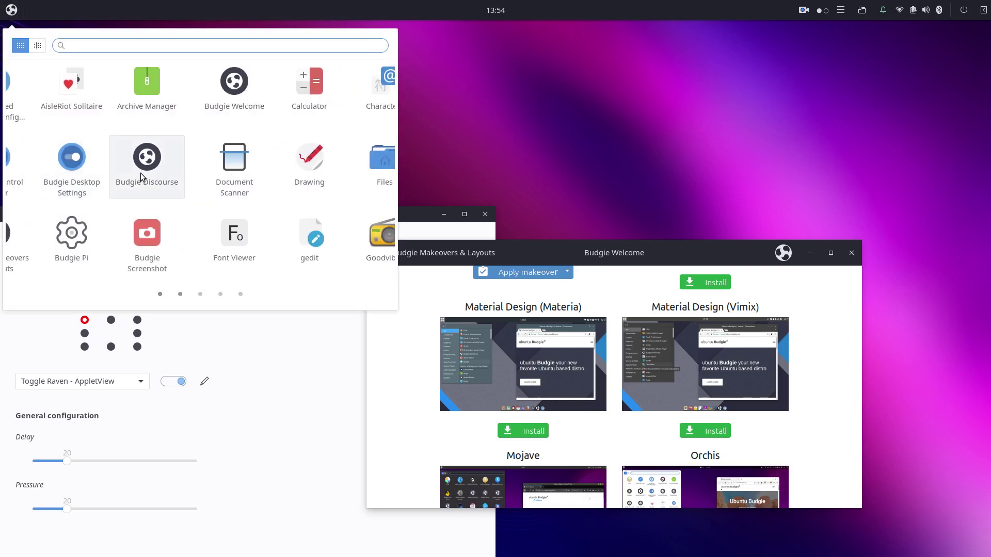
scroll(140, 173, down, 3)
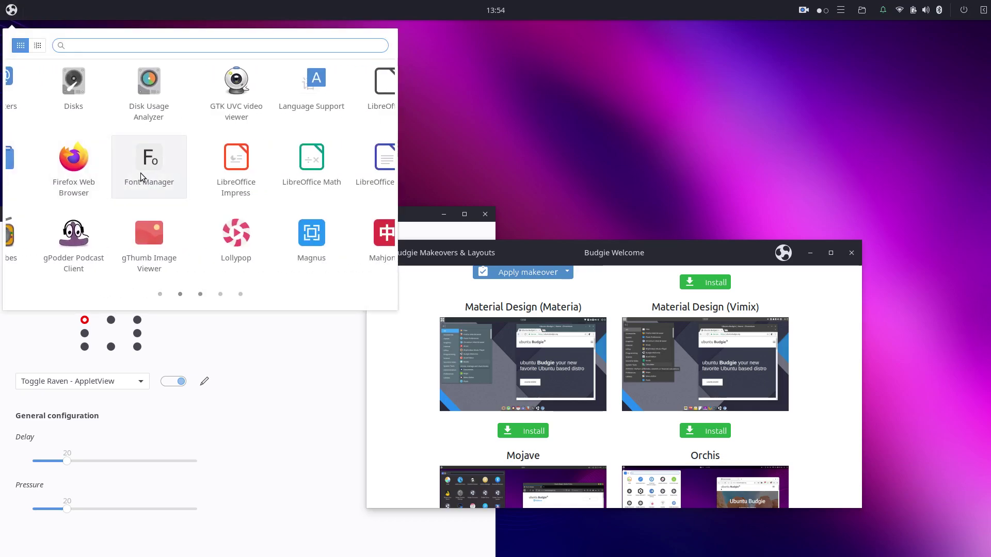
scroll(141, 172, up, 8)
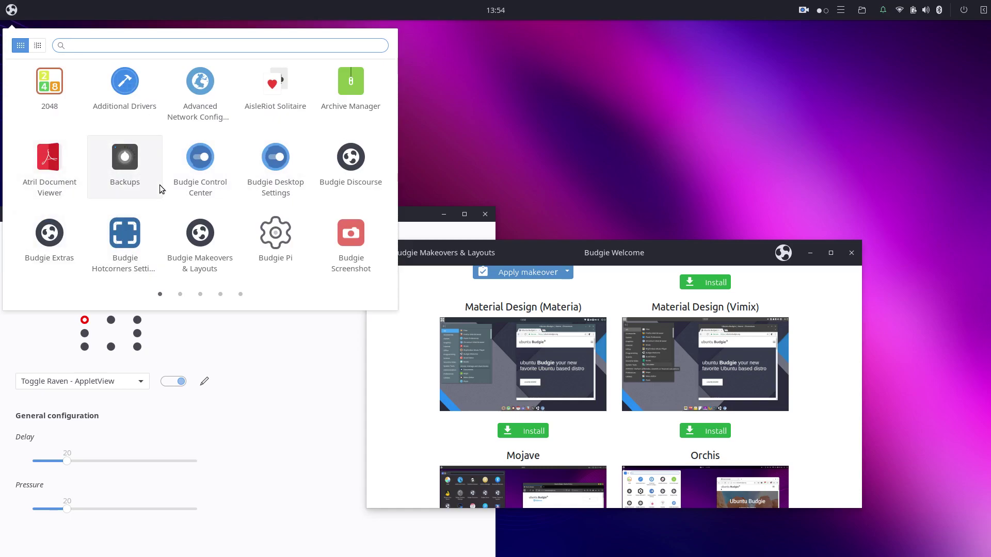
scroll(160, 186, down, 2)
scroll(160, 186, up, 2)
scroll(159, 184, down, 3)
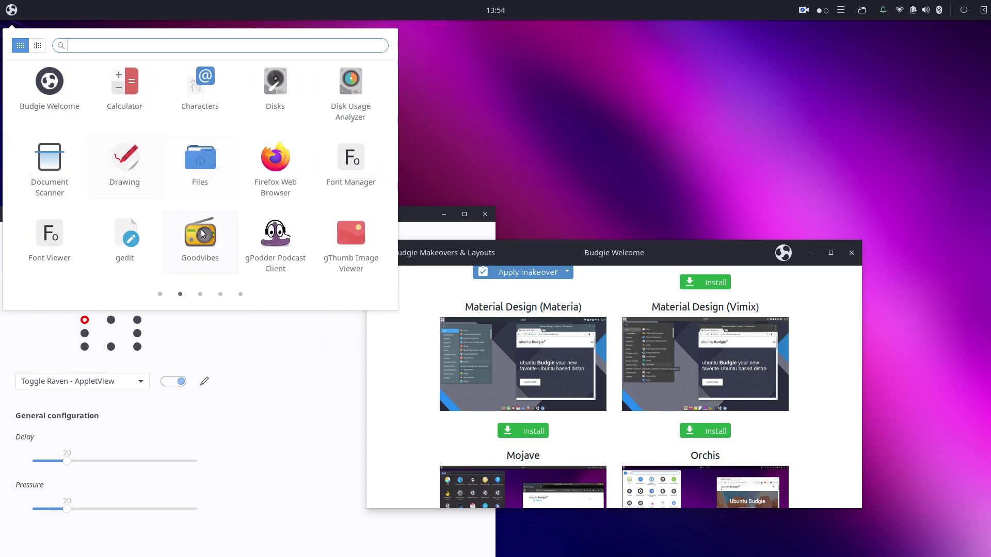
click(196, 248)
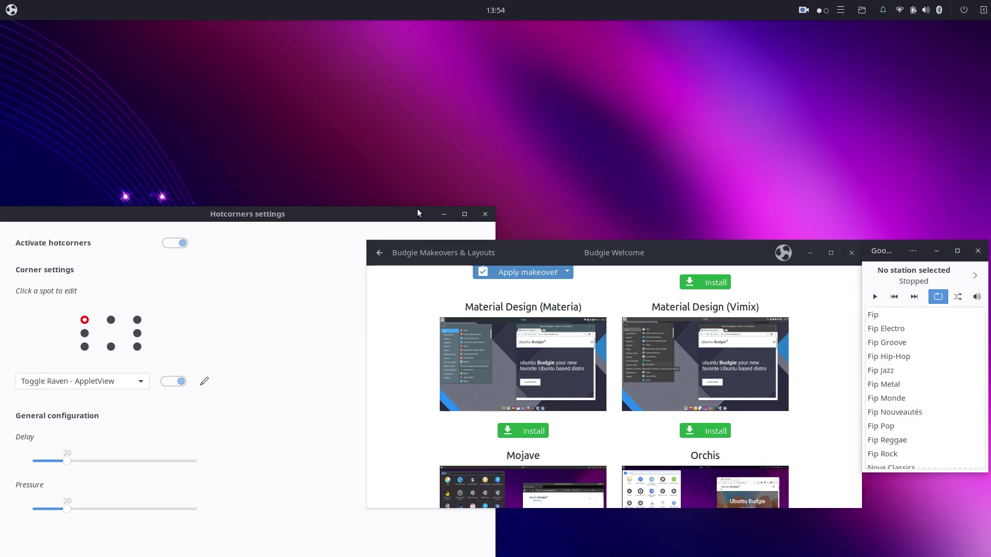
Step: Close Hotcorners settings and Budgie Welcome, then scroll through Goodvibes' radio station list
click(487, 212)
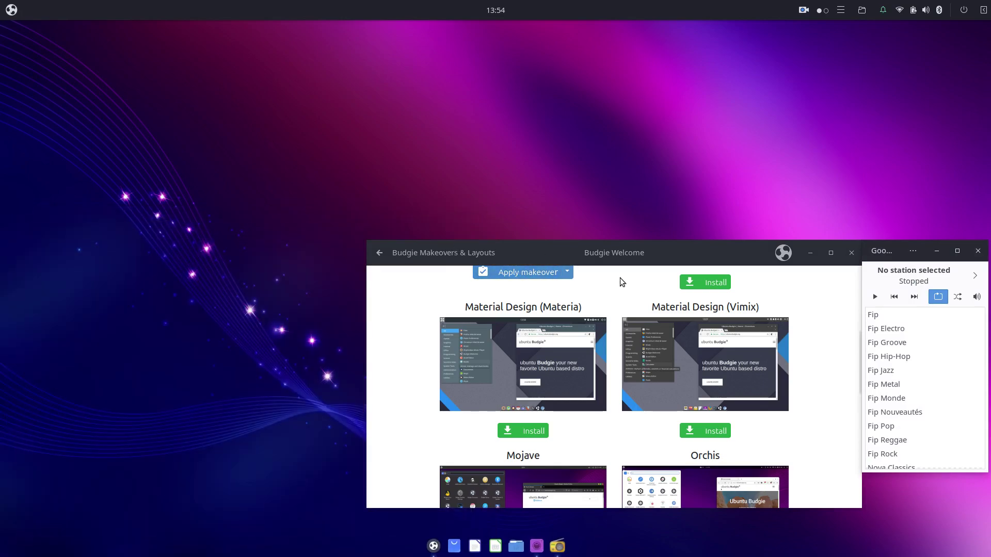
click(851, 251)
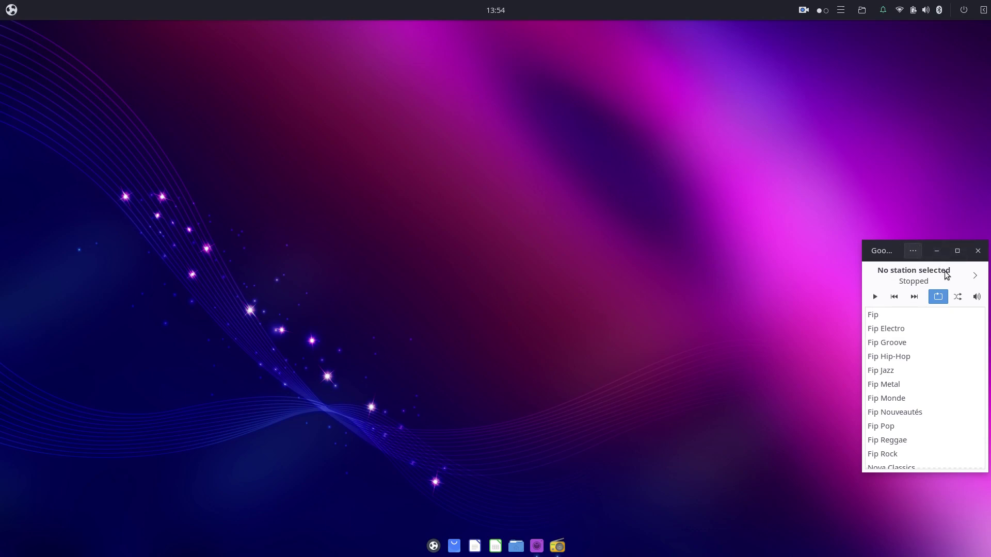
scroll(920, 324, down, 2)
scroll(920, 323, down, 12)
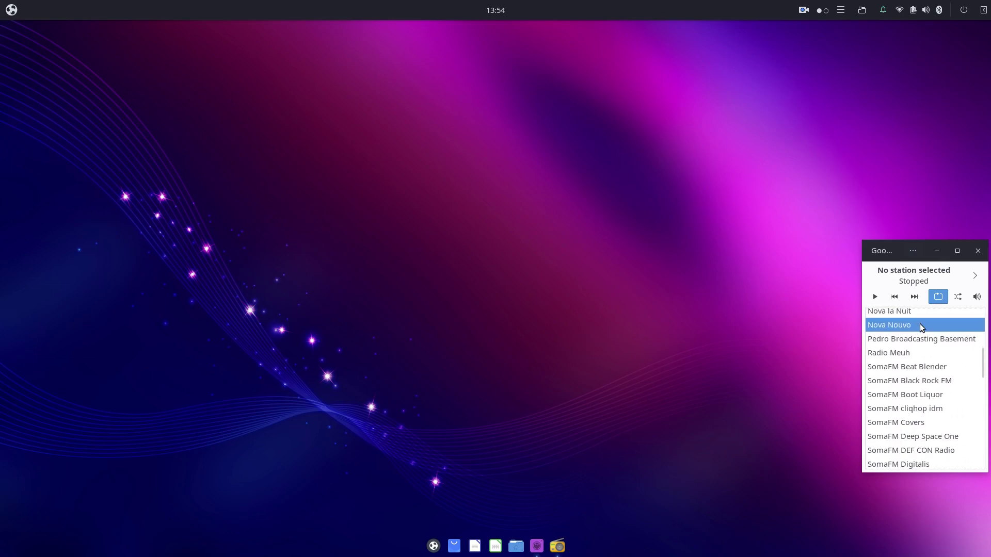
scroll(920, 323, down, 4)
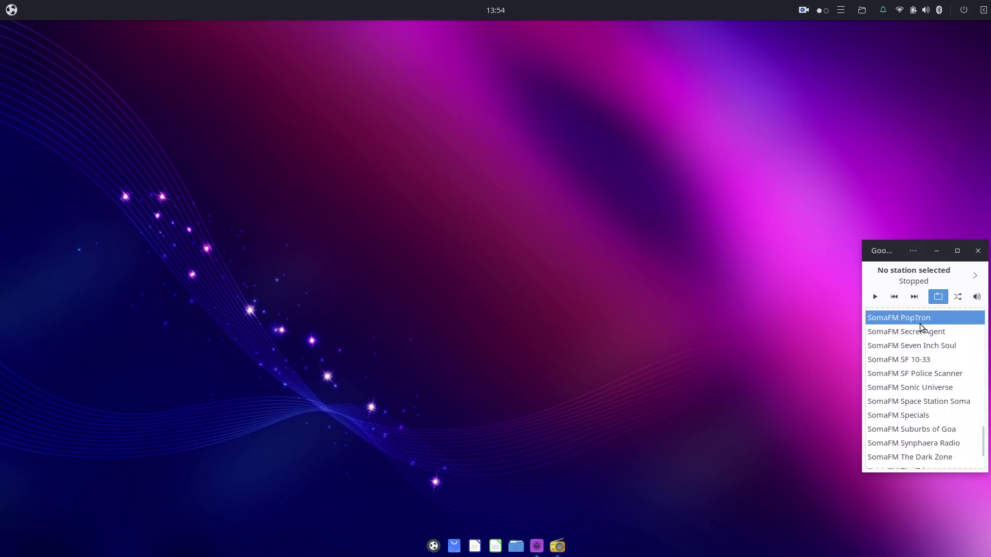
scroll(920, 324, down, 2)
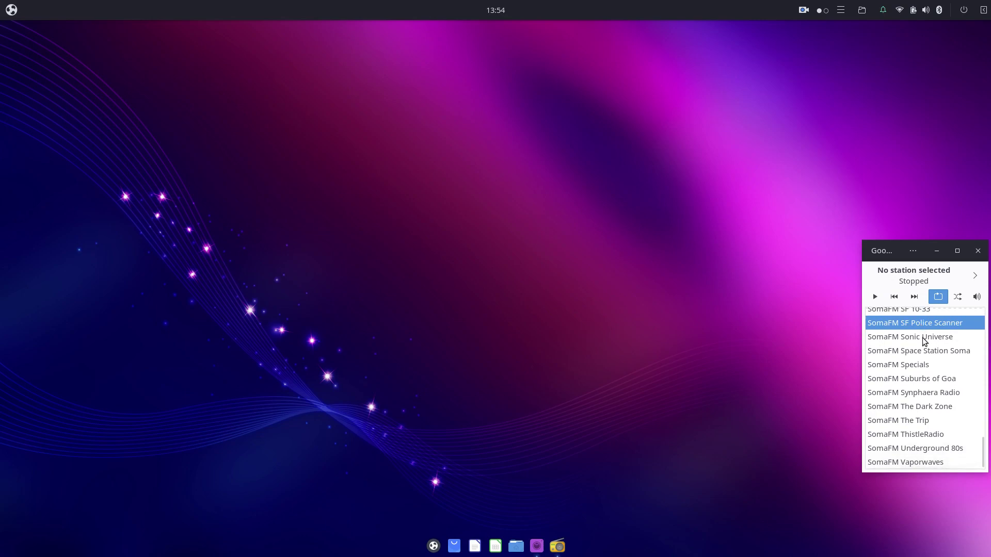
Step: Close Goodvibes and launch Window Shuffler Control from the application menu
click(978, 251)
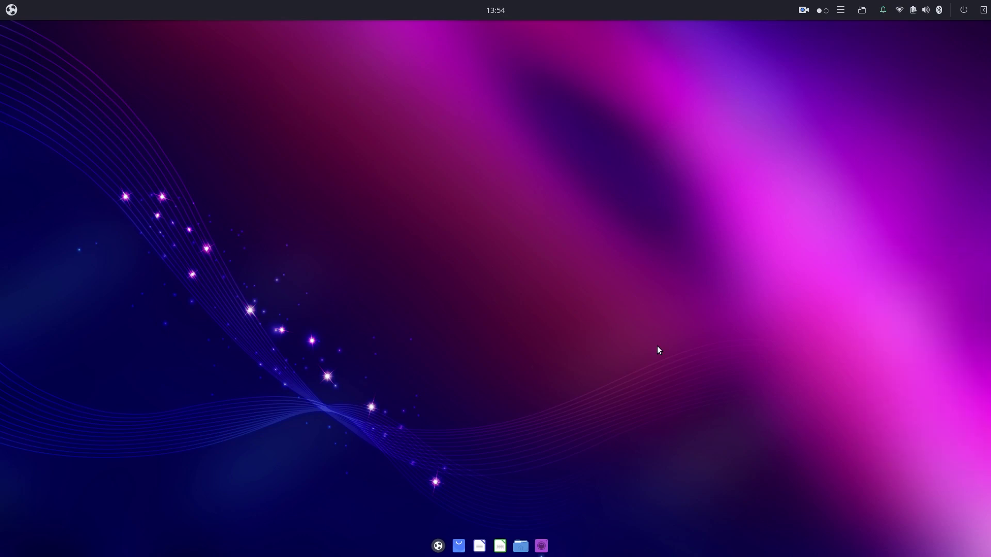
click(11, 10)
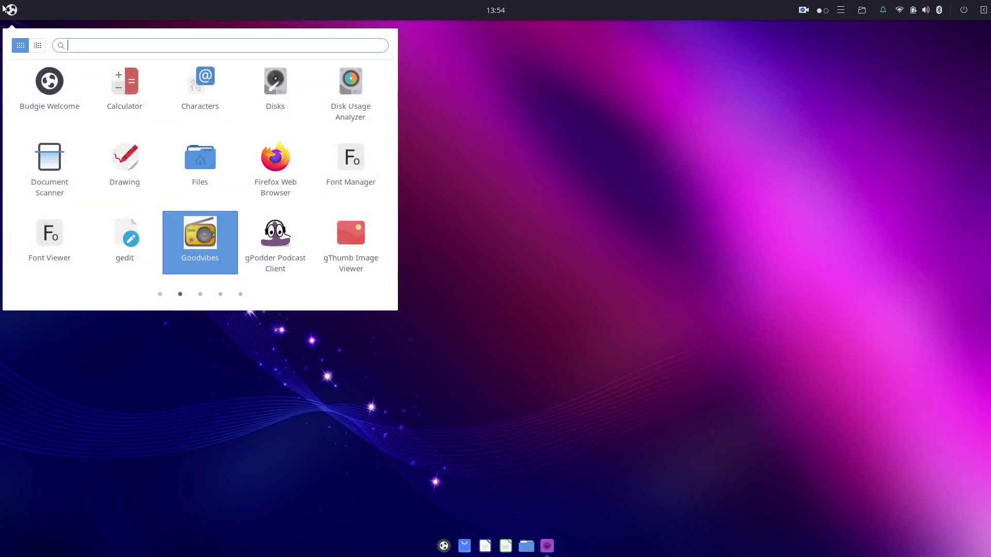
click(121, 87)
mouse_move(0, 19)
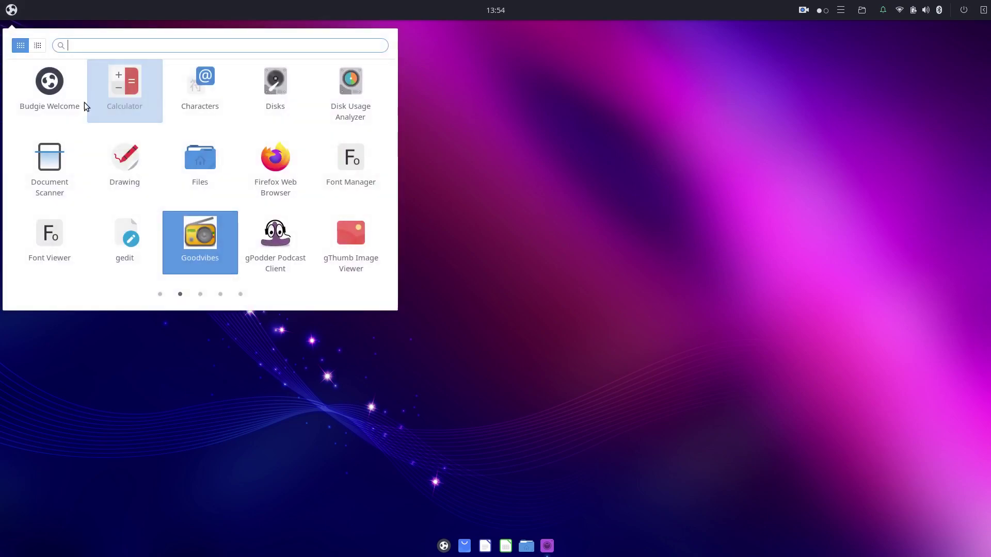
scroll(189, 211, down, 2)
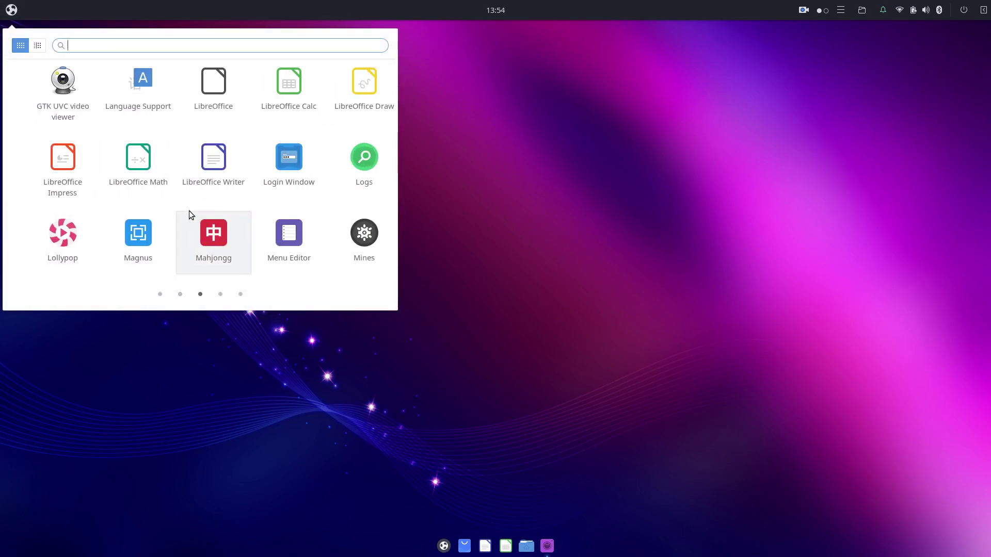
scroll(189, 215, down, 1)
scroll(189, 211, down, 1)
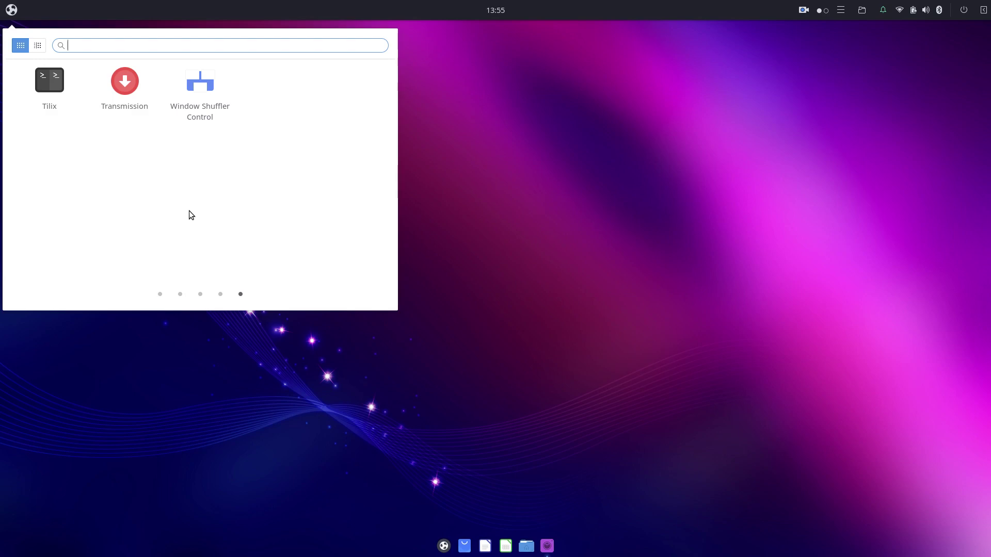
click(195, 119)
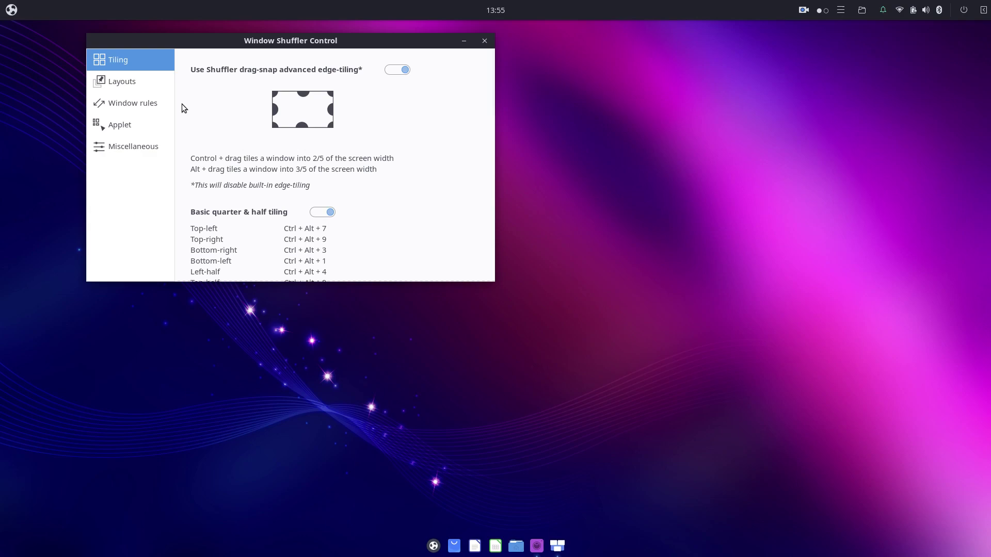
Step: View the Layouts, Applet and Window rules pages, then close Window Shuffler Control
click(131, 80)
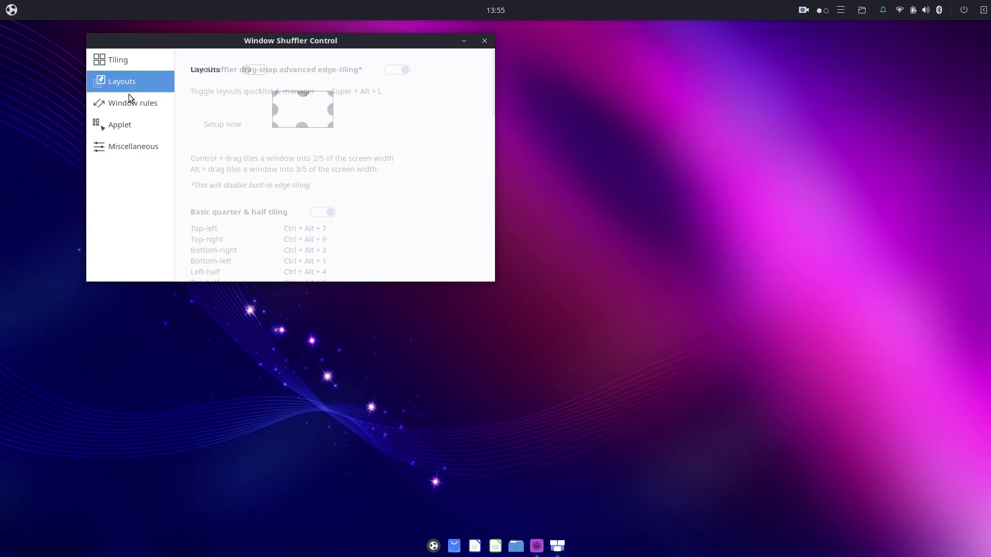
click(132, 119)
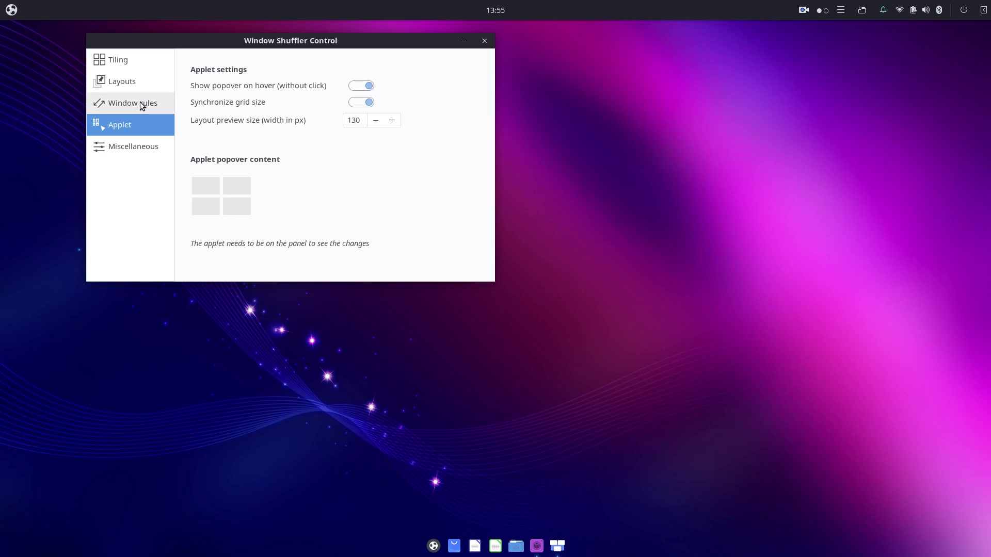
click(139, 103)
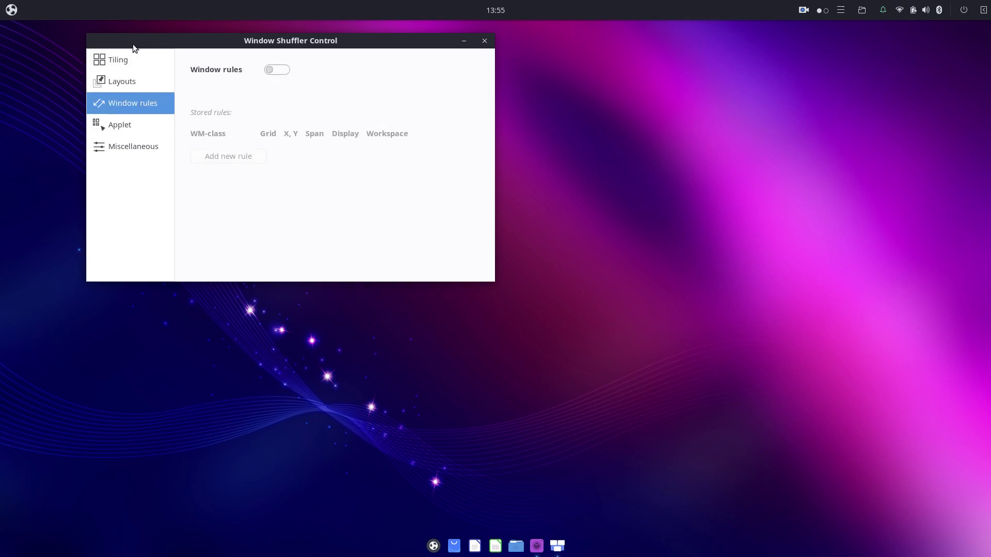
click(483, 42)
Step: Toggle the widgets panel with Super+A, then launch and close Tilix
click(12, 5)
key(super+a)
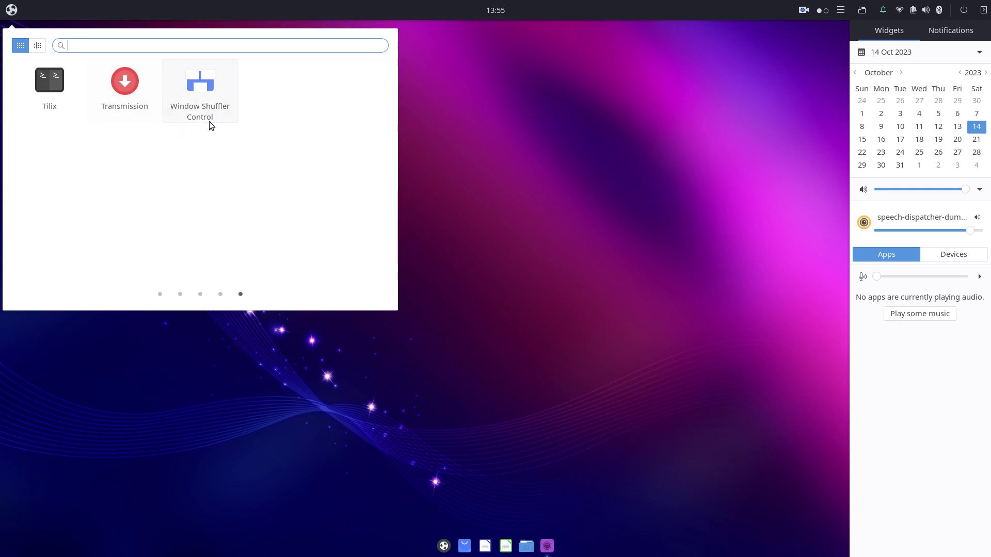
key(super+a)
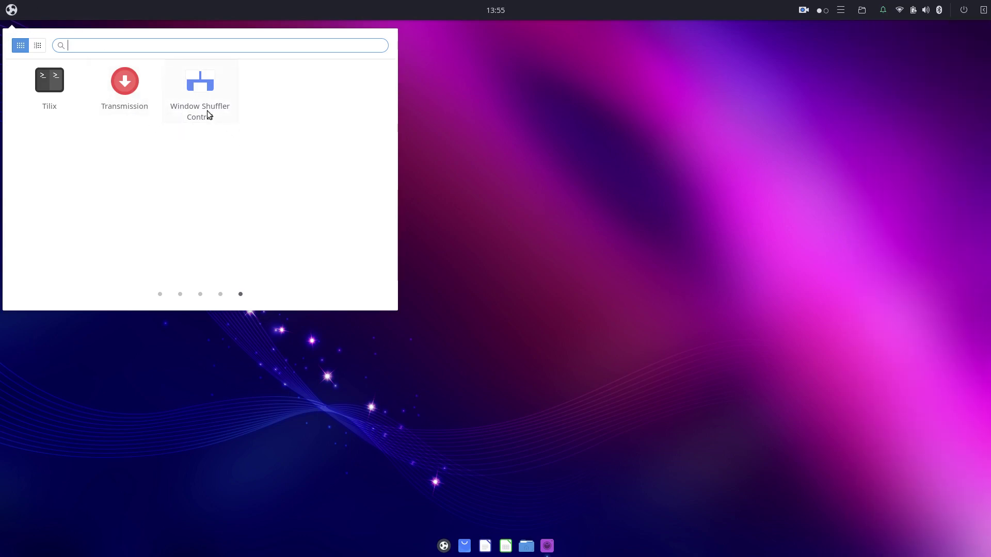
click(61, 104)
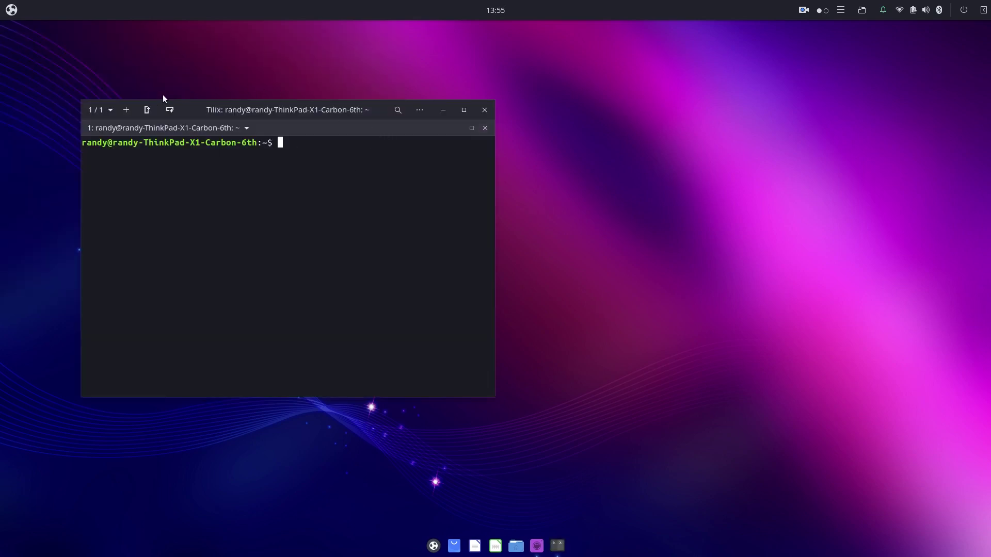
click(487, 119)
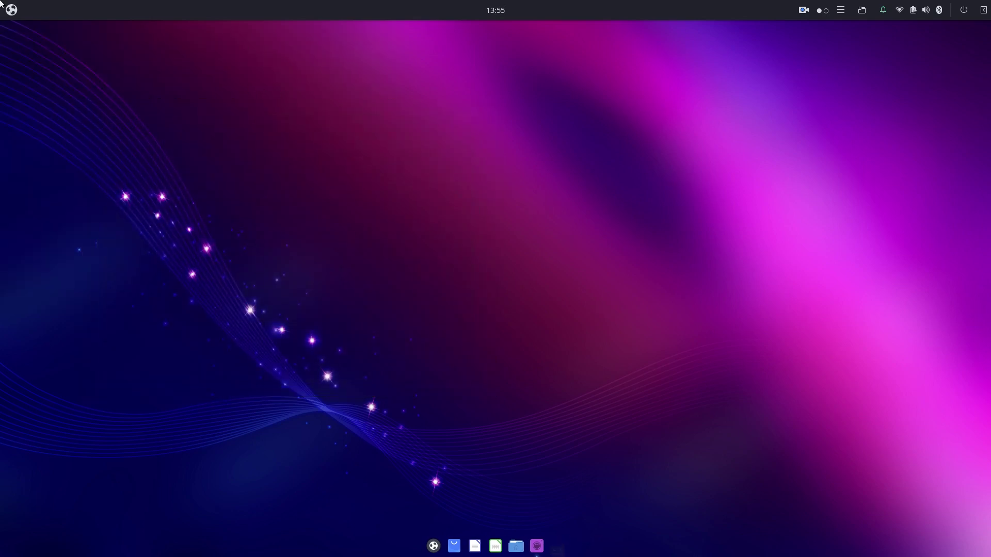
Step: Launch Startup Applications, review Plank, SSH Key Agent and xapp-sn-watcher, then close it
key(super)
key(super+a)
scroll(140, 175, up, 1)
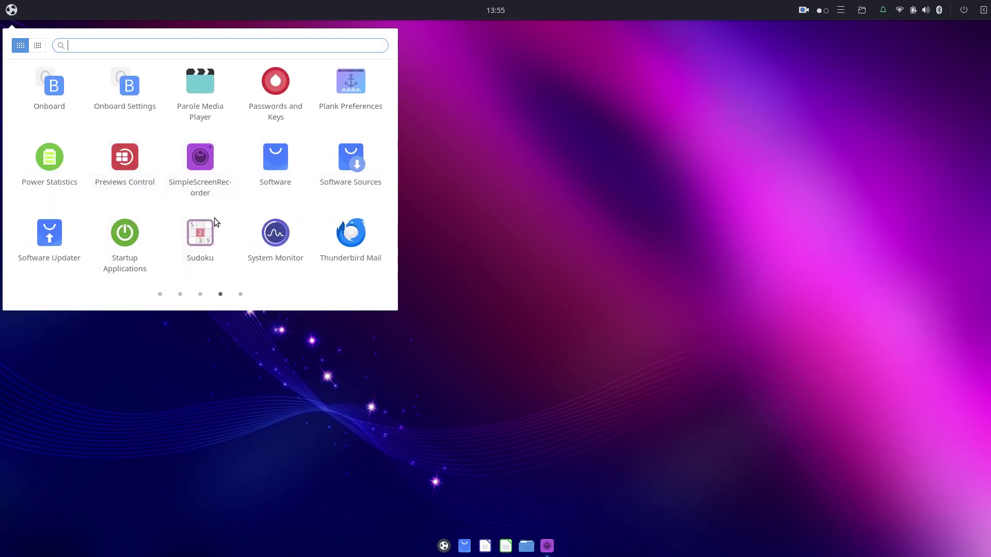
click(114, 251)
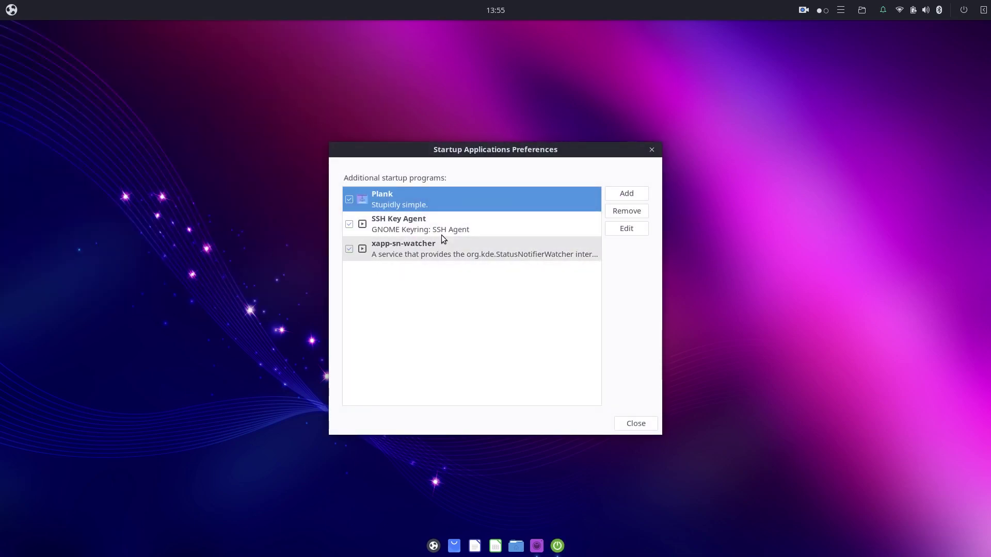
click(648, 152)
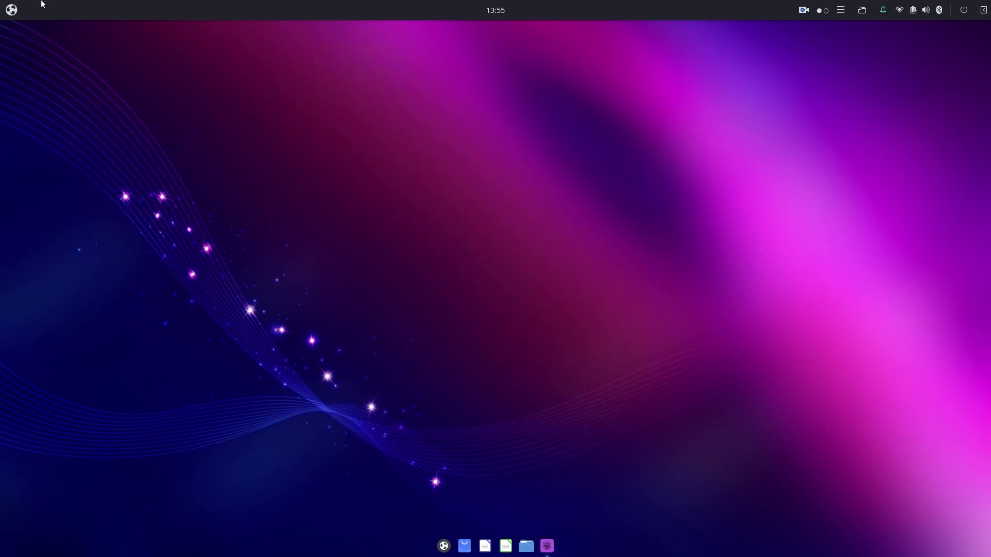
Step: Launch the Onboard on-screen keyboard and decline enabling accessibility
click(10, 9)
scroll(136, 133, up, 1)
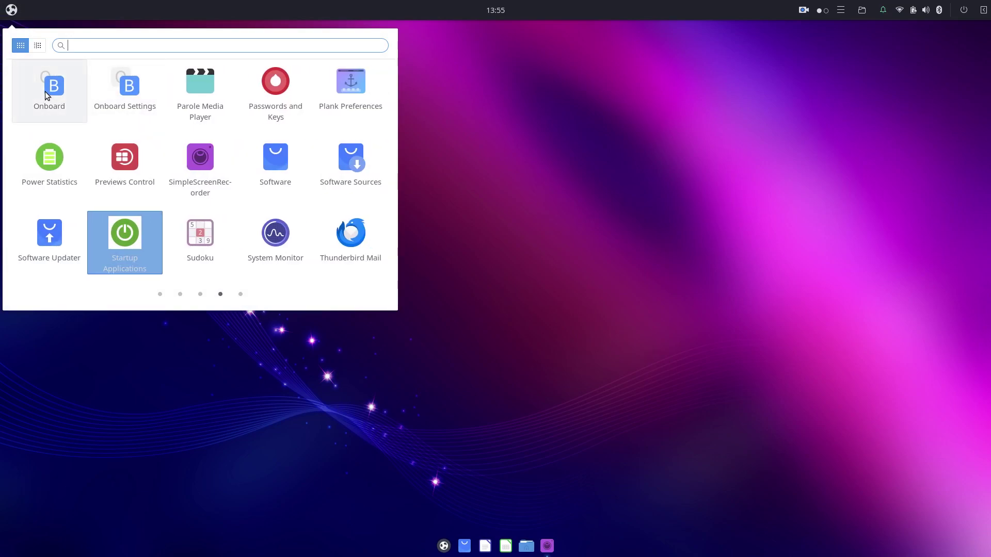
click(46, 91)
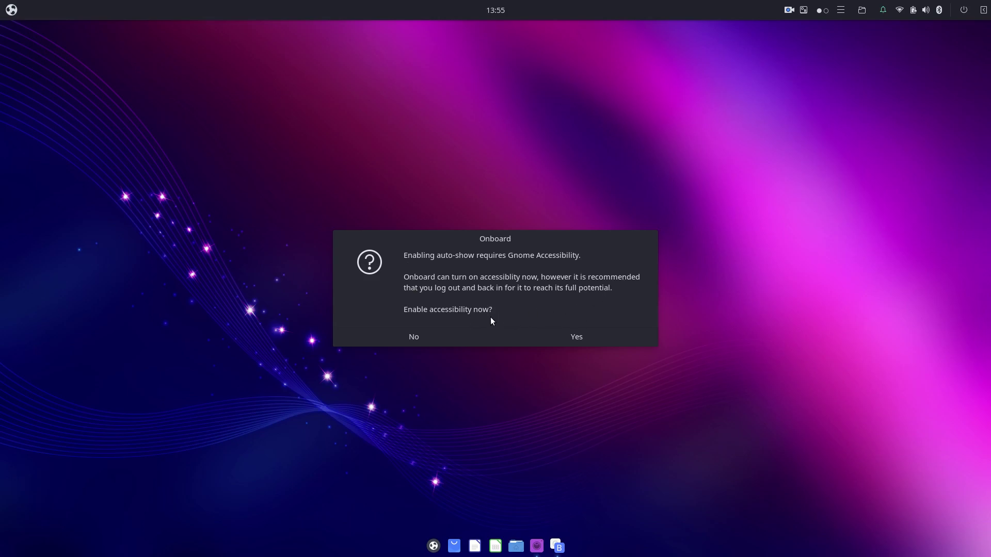
click(460, 330)
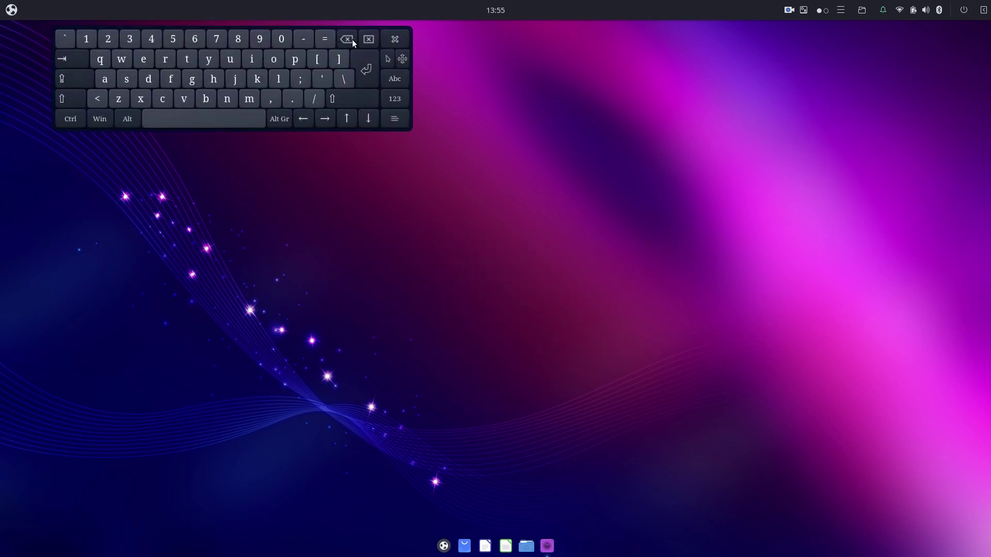
Step: Launch Mines, close the keyboard and Mines, and reopen the application menu
click(11, 10)
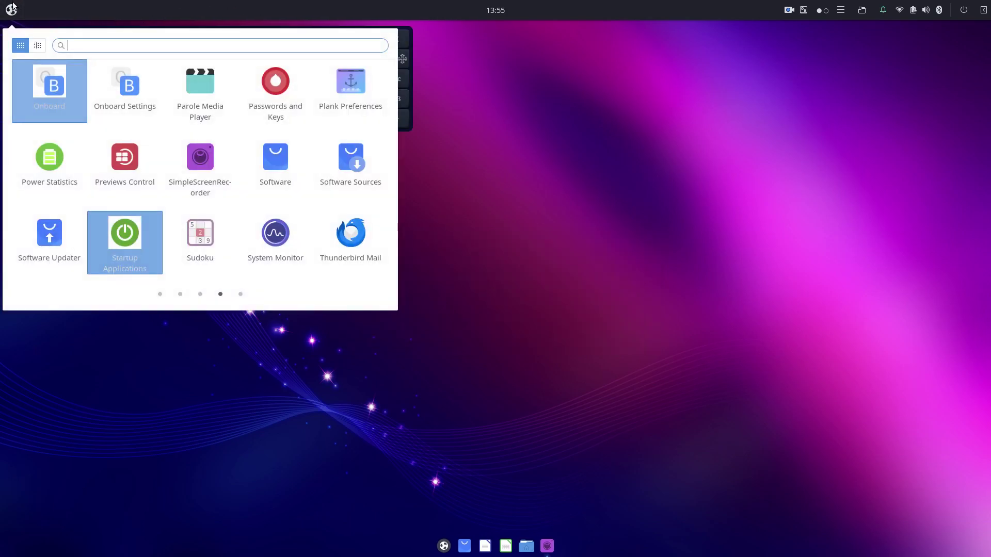
scroll(103, 185, up, 1)
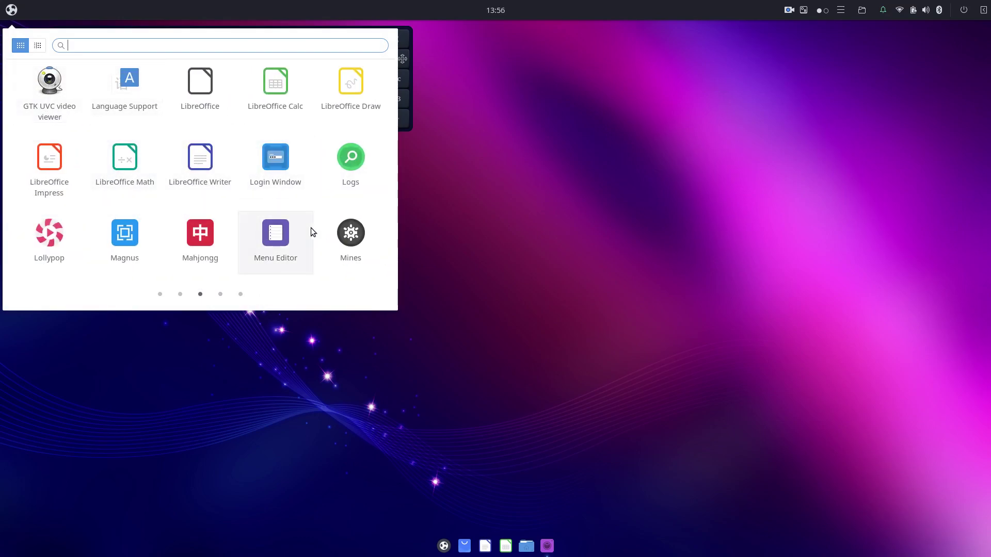
click(360, 241)
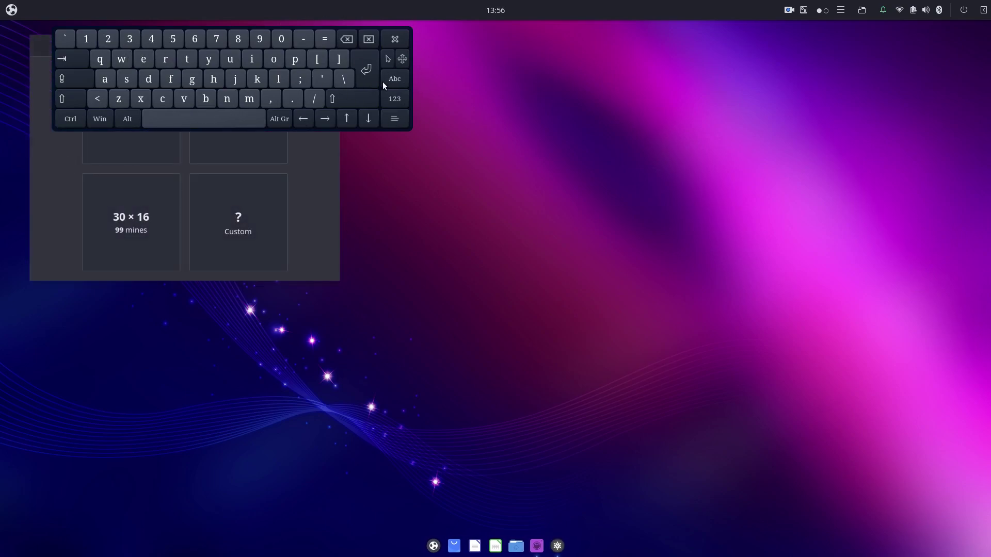
click(396, 40)
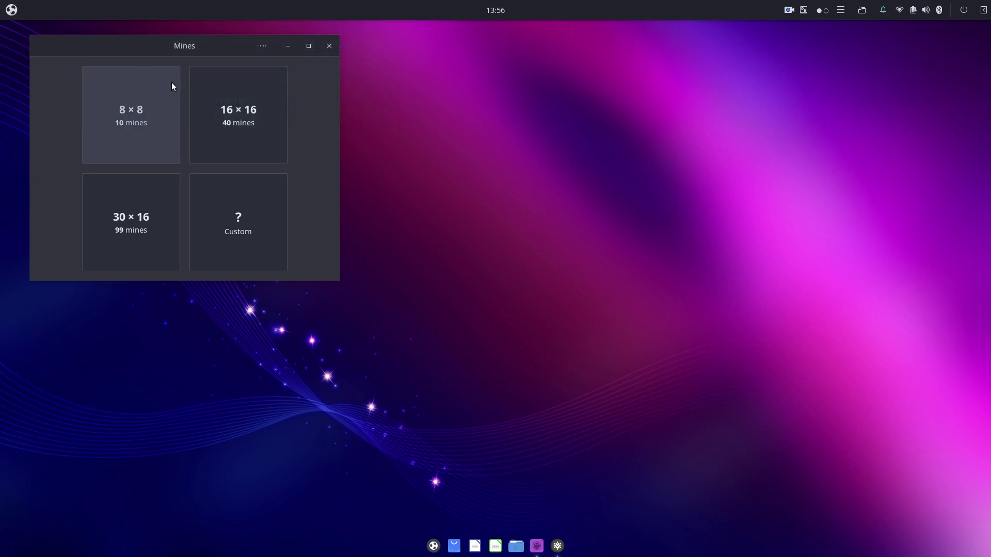
click(330, 47)
click(11, 10)
scroll(220, 191, up, 1)
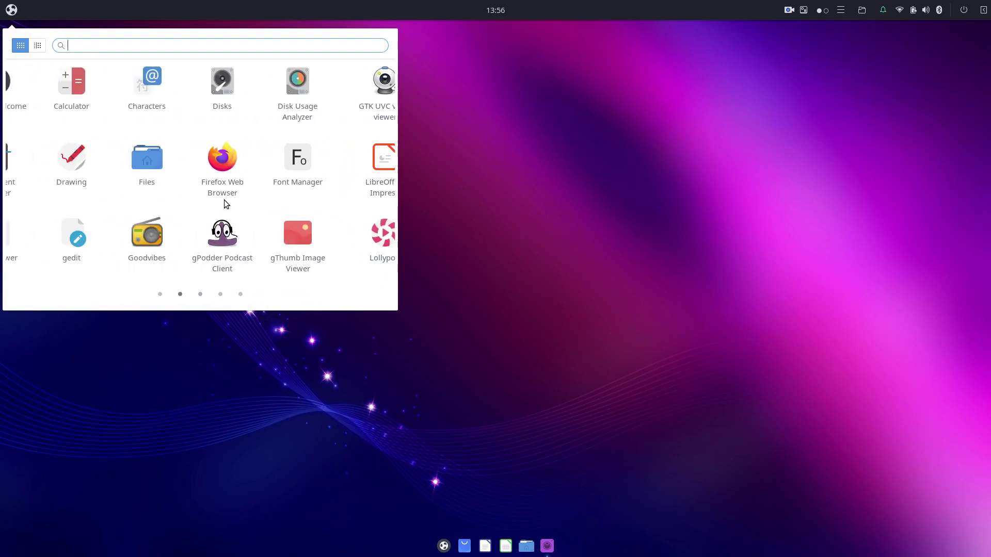
Step: Launch Drawing, skip the help manual, and scribble three red pencil strokes
click(127, 158)
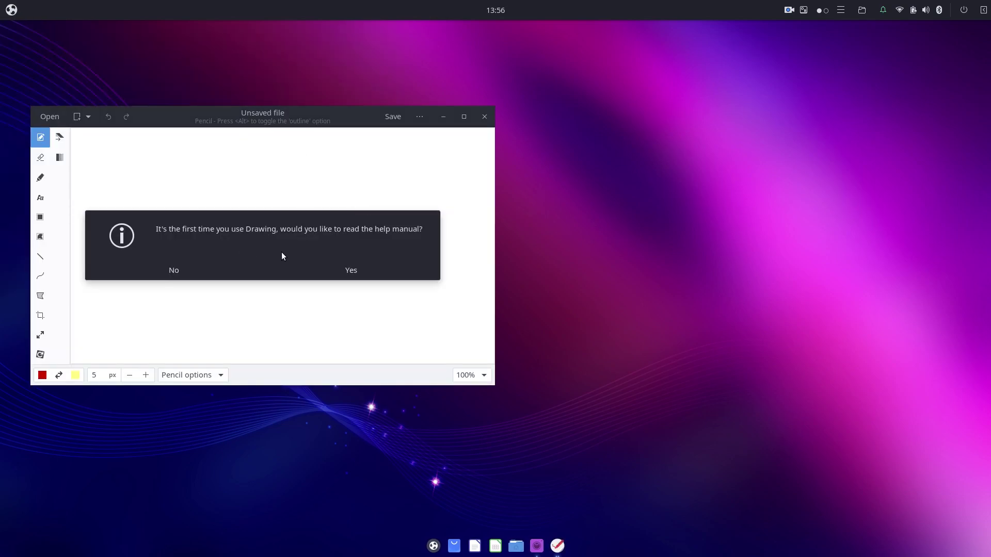
click(223, 278)
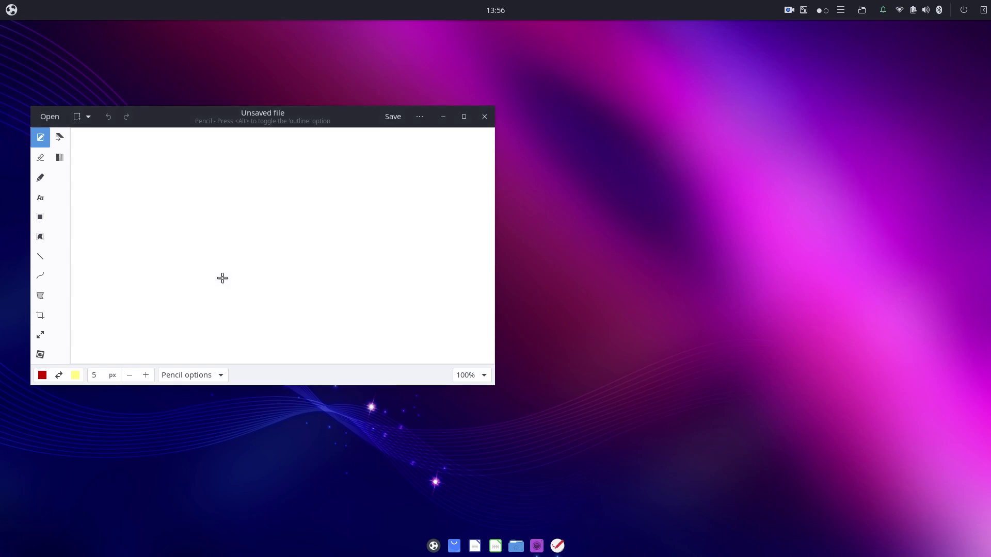
drag(144, 207, 283, 289)
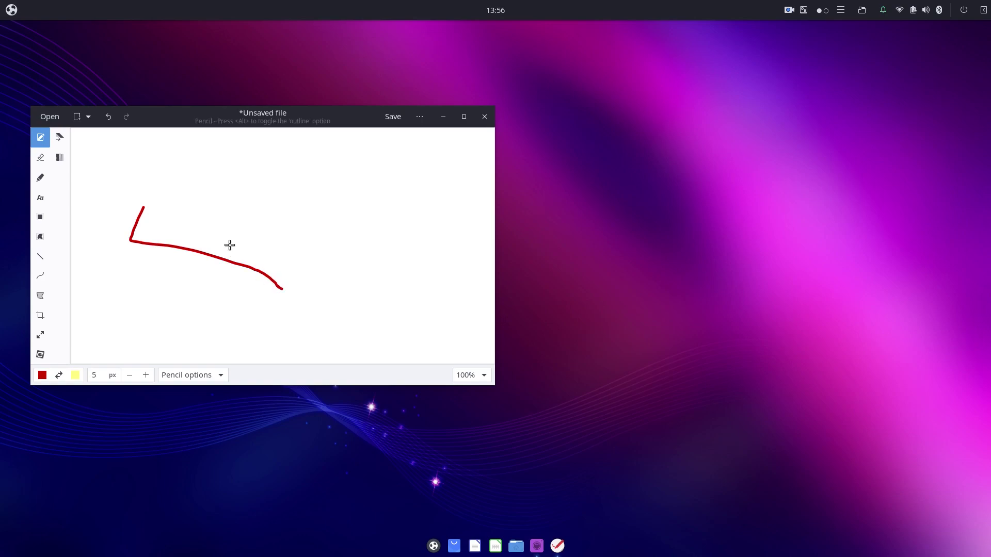
drag(242, 228, 201, 285)
mouse_move(304, 233)
mouse_down()
mouse_move(382, 223)
mouse_move(421, 268)
mouse_move(336, 195)
mouse_move(170, 188)
mouse_move(319, 228)
mouse_move(408, 239)
mouse_move(349, 240)
mouse_move(194, 287)
mouse_move(135, 274)
mouse_up()
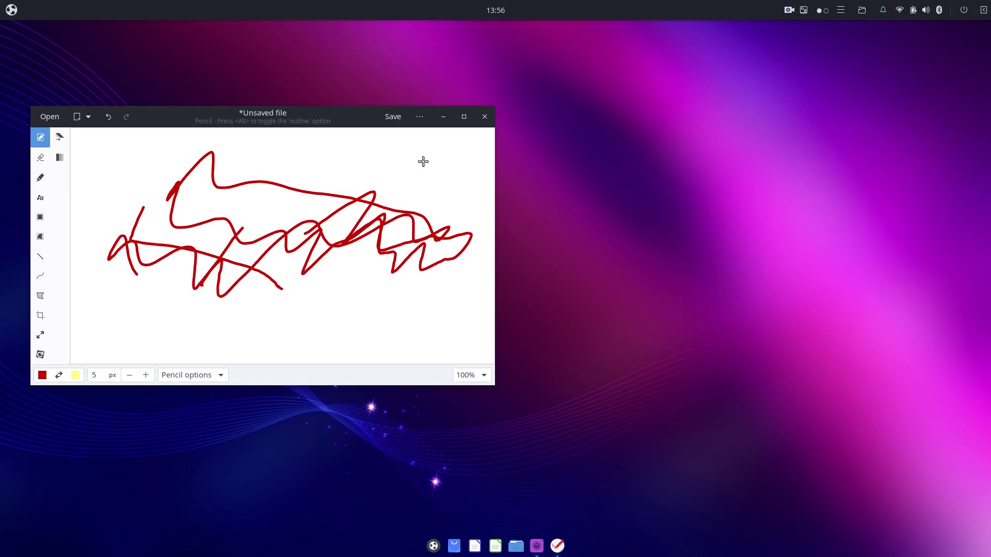
Step: Close Drawing, discarding the unsaved picture, and reopen the application menu
click(483, 116)
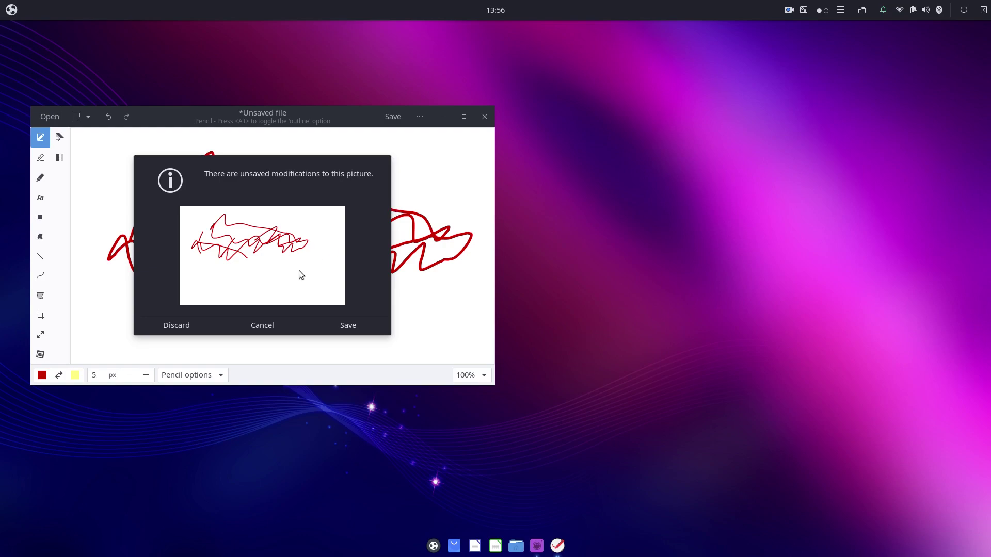
click(176, 325)
click(12, 9)
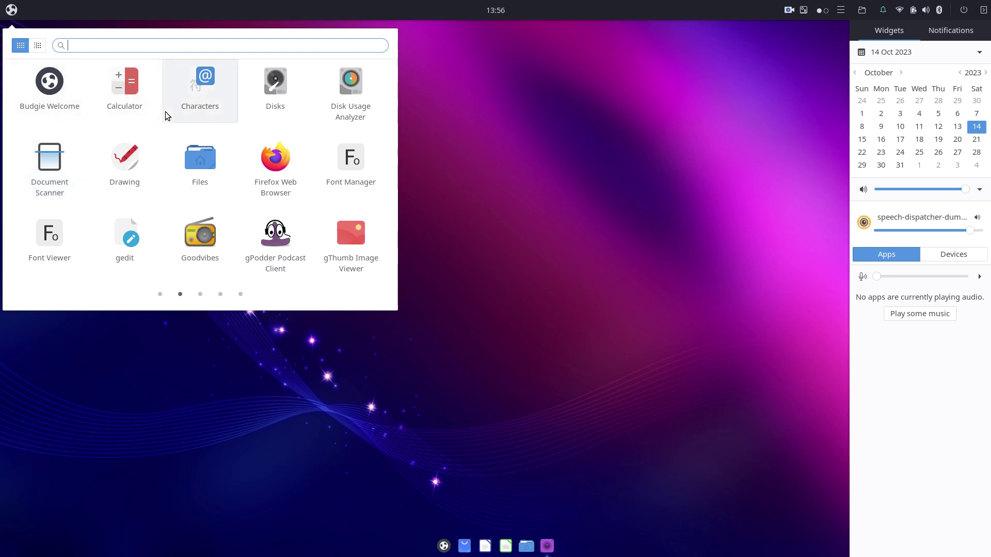
Step: Install the Carbon Tray Applet from Budgie Desktop Extras, then open the desktop's context menu
scroll(165, 112, up, 1)
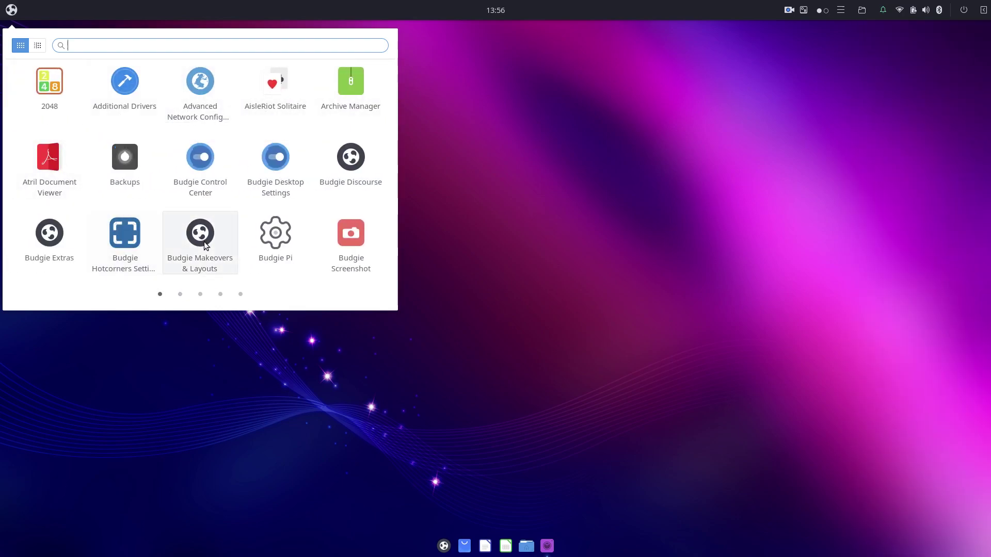
click(61, 248)
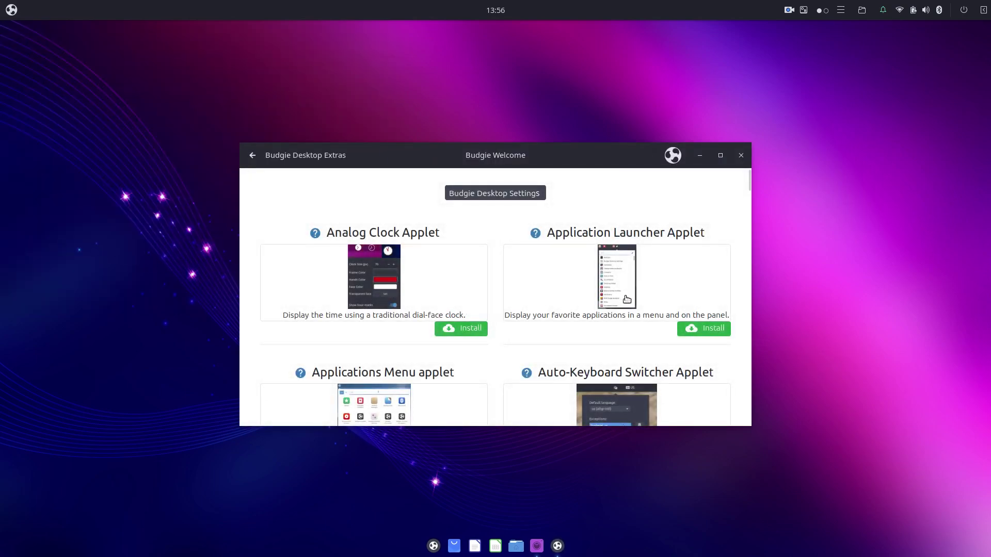
scroll(619, 297, down, 5)
scroll(626, 299, down, 3)
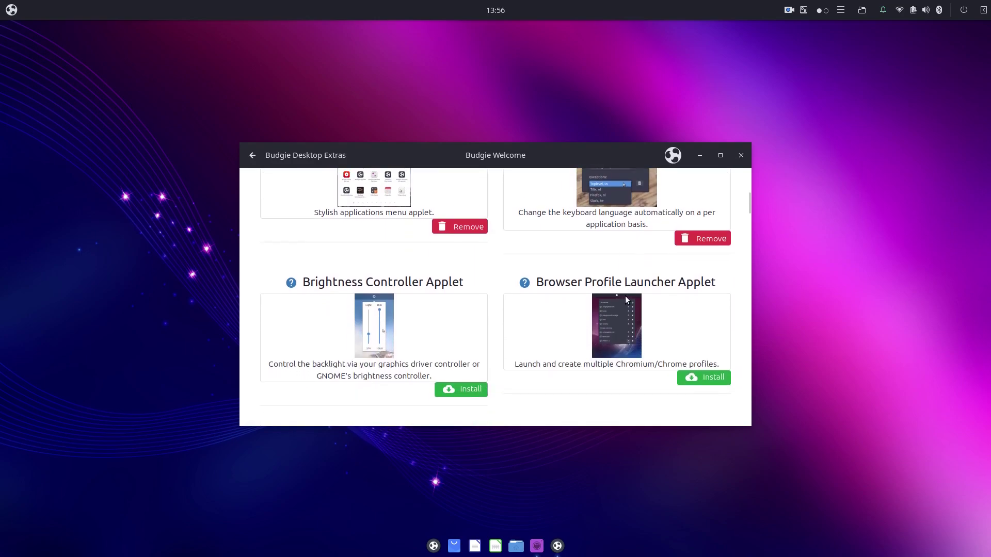
scroll(625, 300, up, 1)
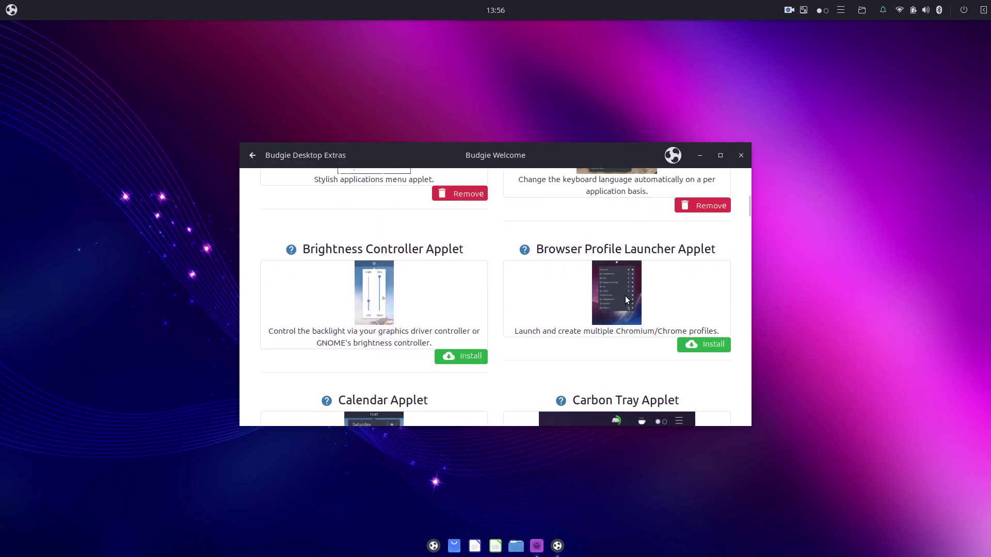
scroll(625, 299, down, 3)
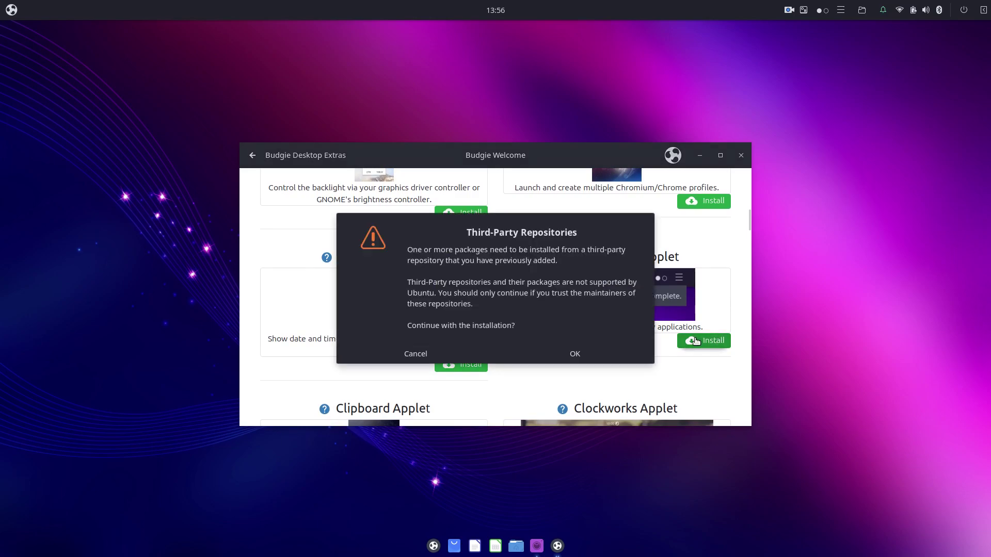
click(587, 357)
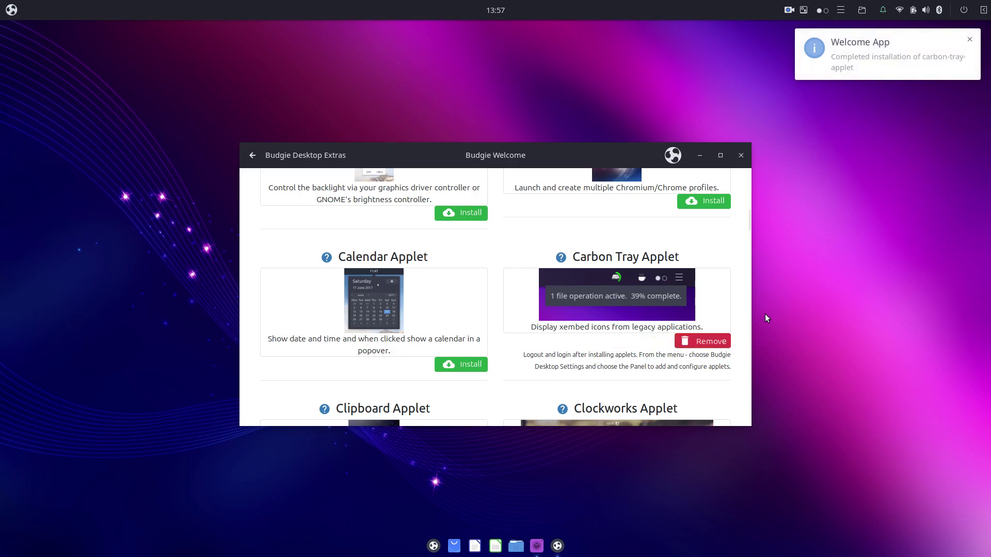
right_click(817, 252)
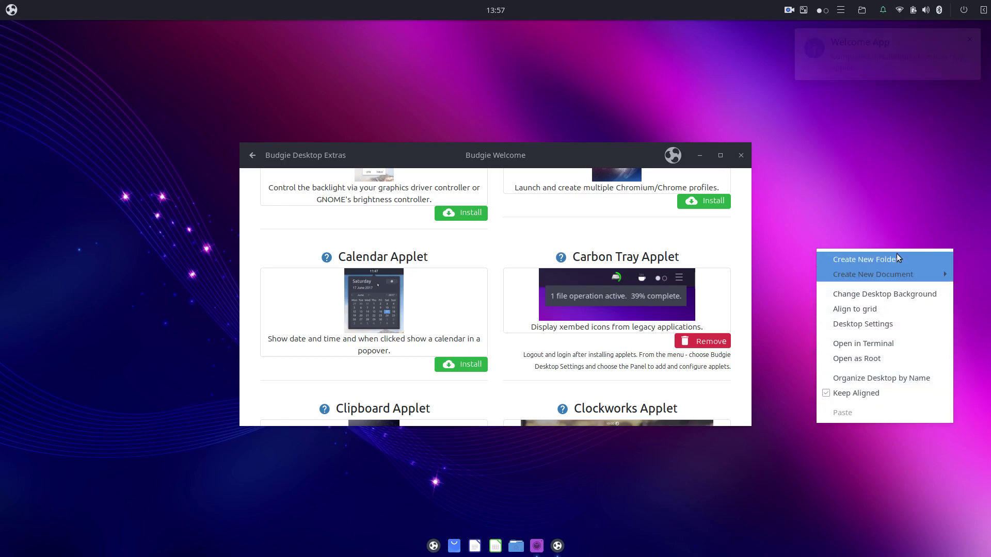
Step: Open Desktop Settings, review the Top Panel's applets, and pick Carbon Tray in the plugin chooser
click(860, 319)
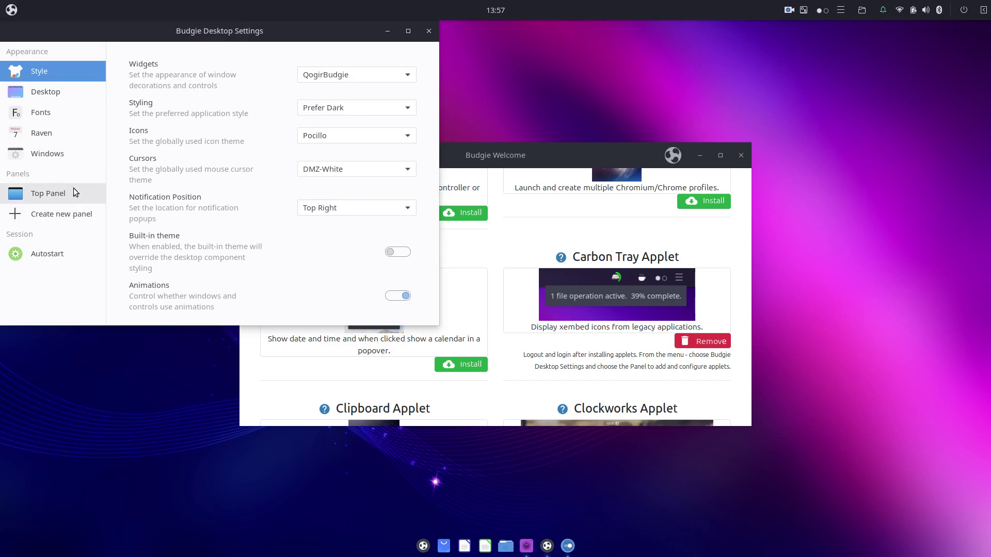
click(55, 191)
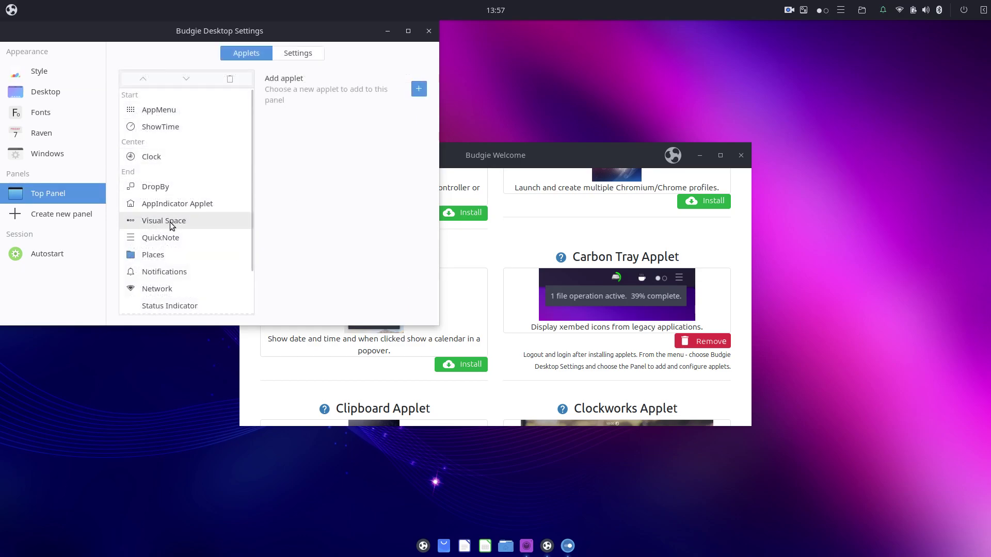
scroll(169, 222, down, 2)
scroll(169, 222, up, 2)
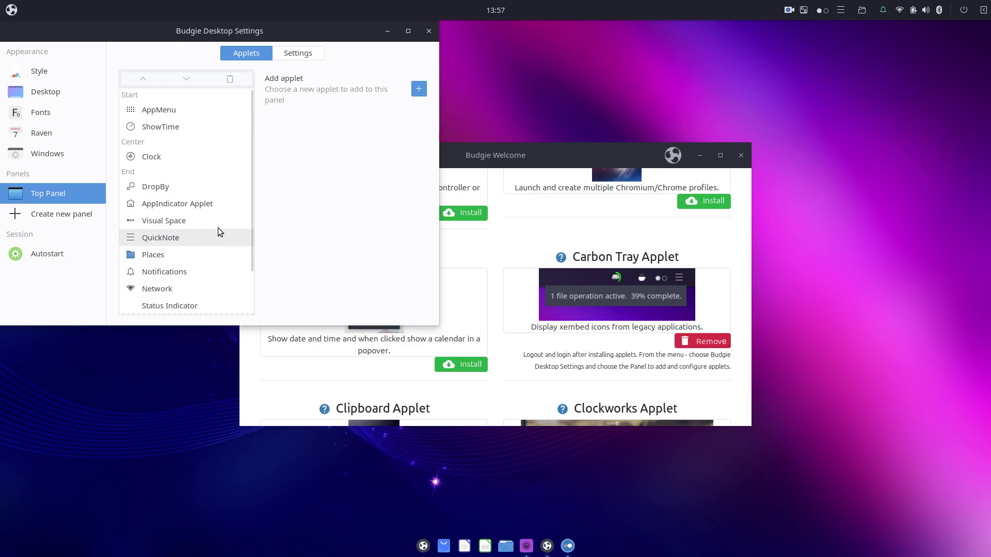
scroll(188, 206, down, 2)
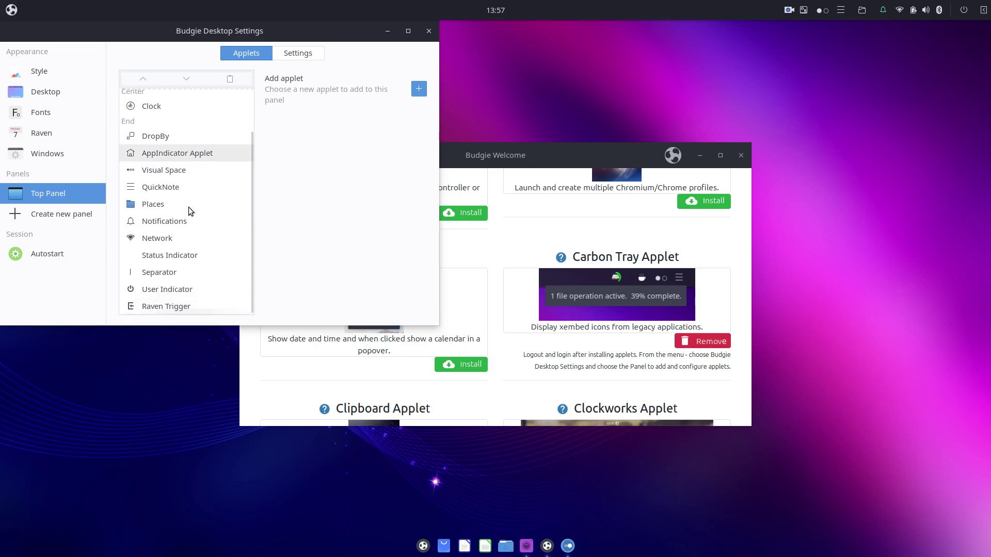
scroll(187, 206, up, 2)
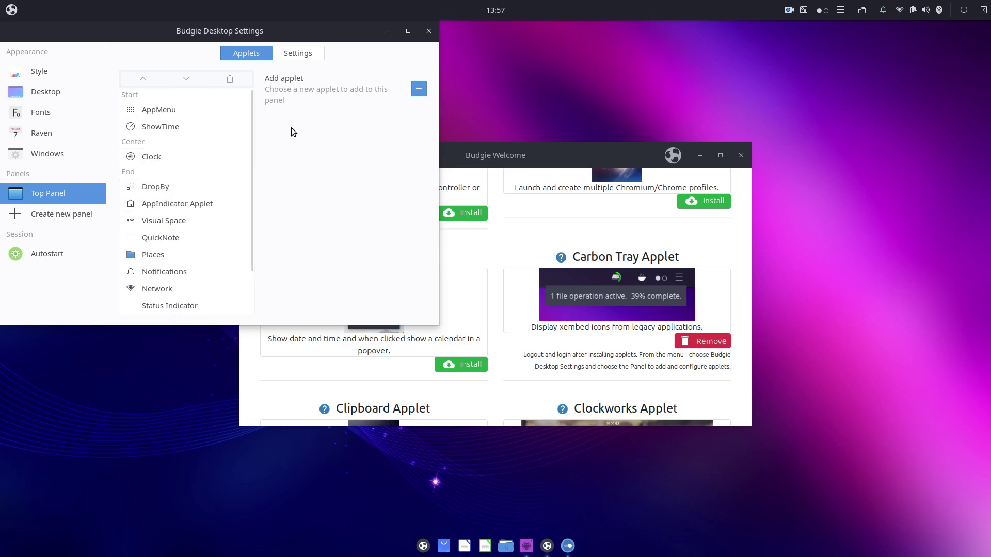
click(419, 91)
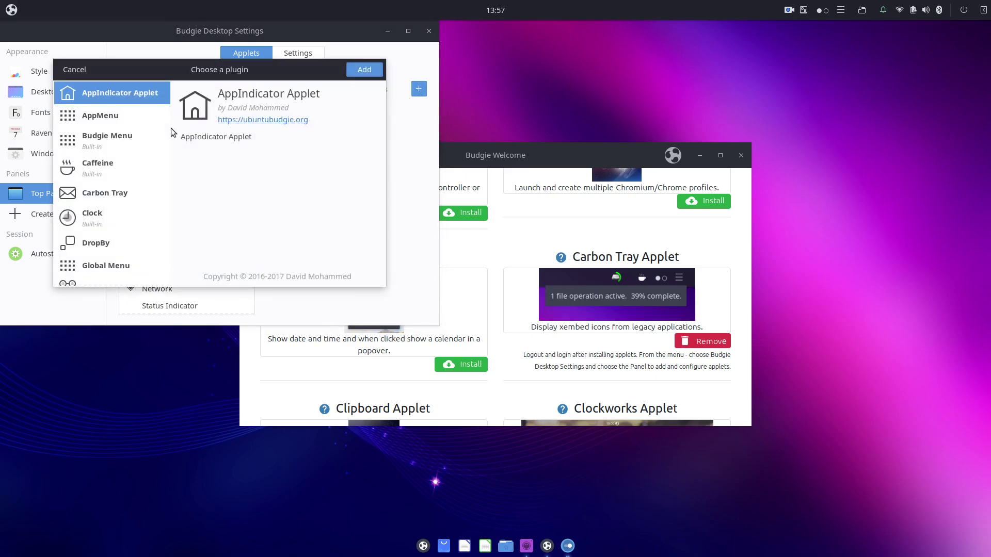
click(101, 192)
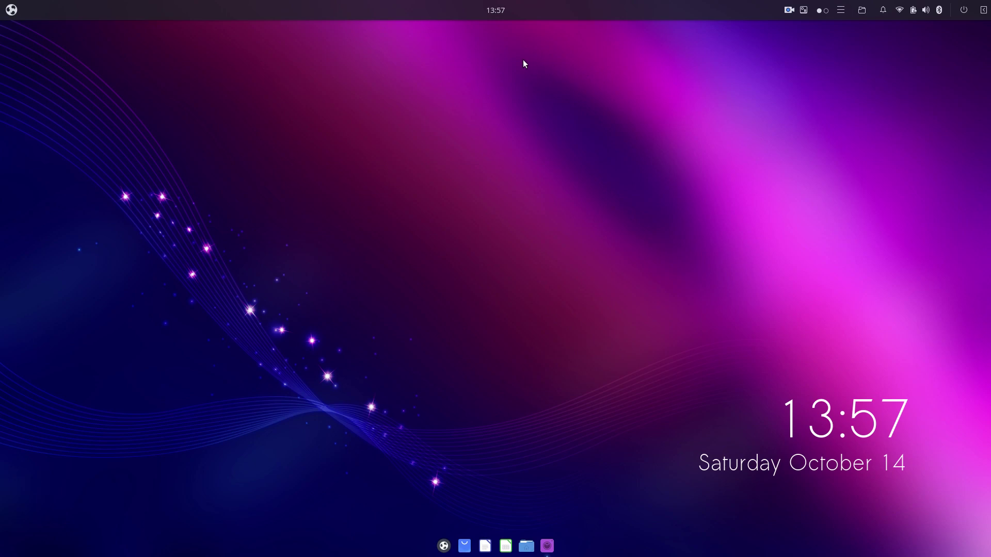
Step: Launch Budgie Control Center from the app menu, review the Sound page, and close it
click(11, 11)
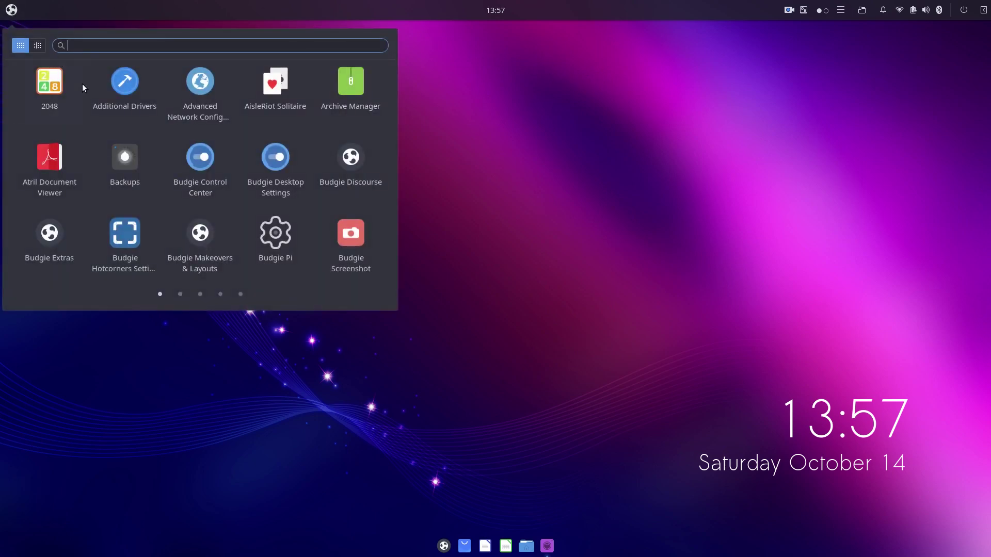
scroll(83, 85, down, 1)
scroll(82, 85, up, 1)
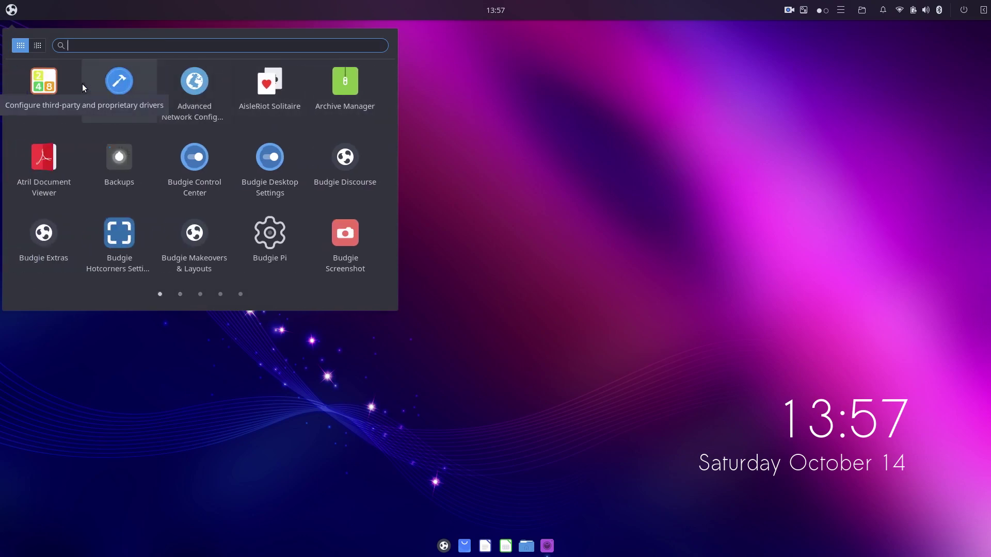
click(190, 166)
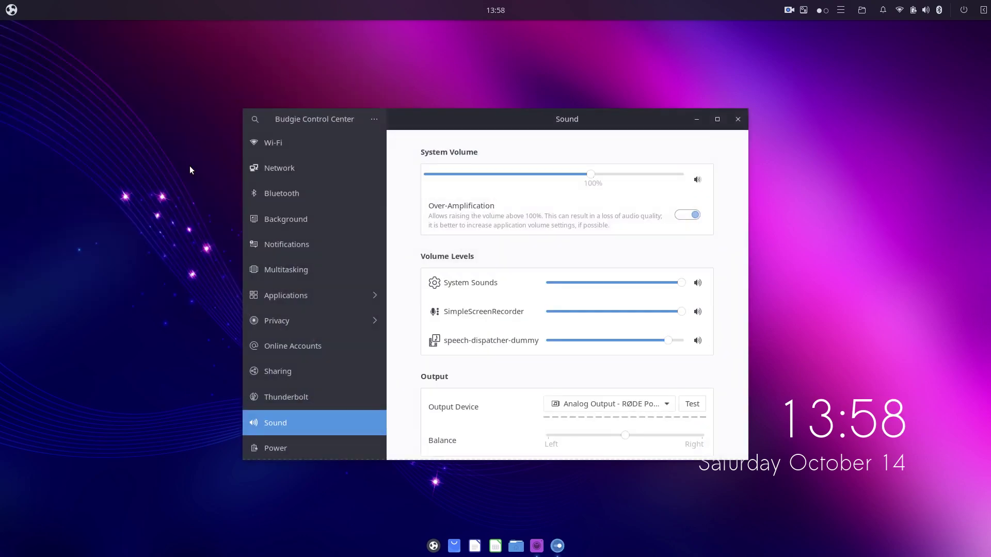
scroll(321, 265, down, 5)
scroll(321, 265, up, 5)
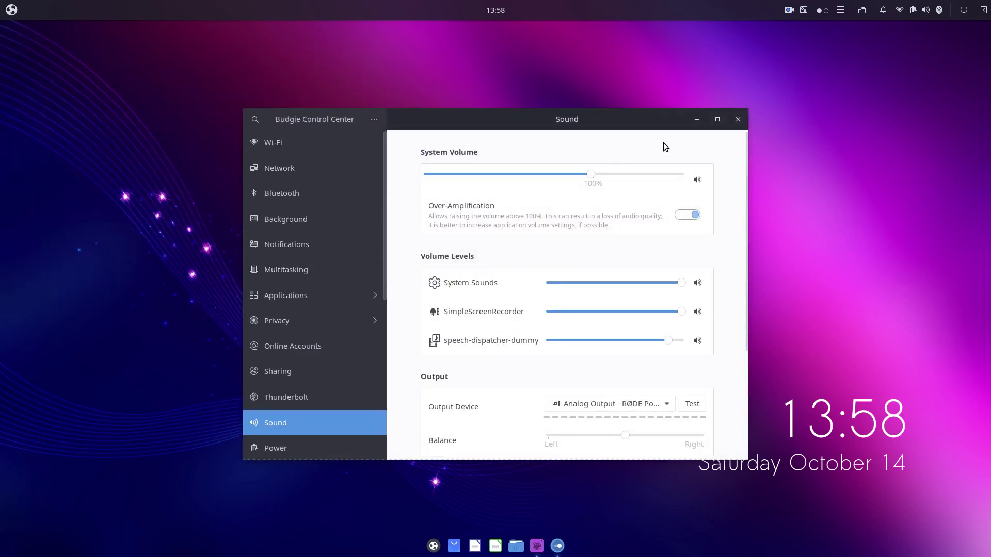
click(737, 119)
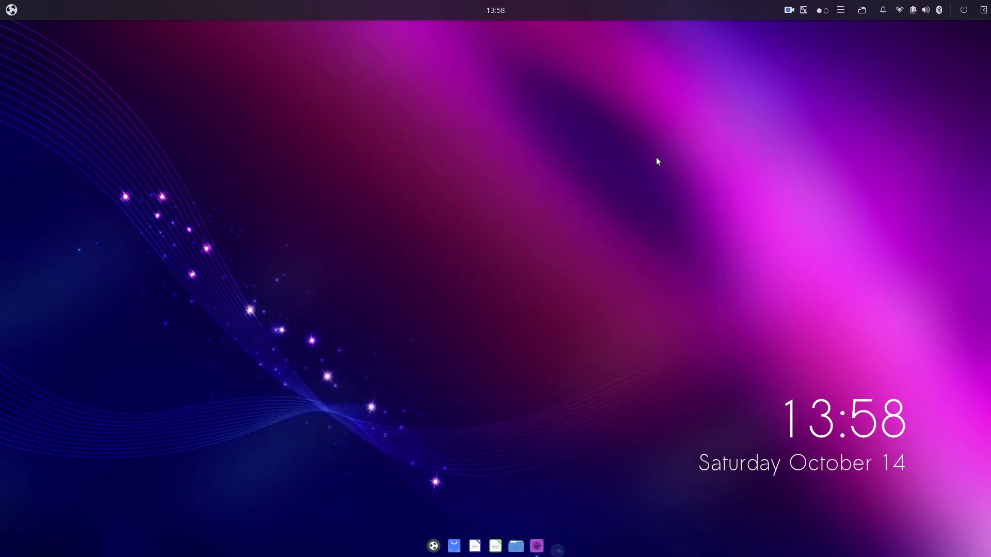
Step: Toggle Raven with Super+A, then leave the application menu open again
key(super+a)
click(13, 9)
click(170, 14)
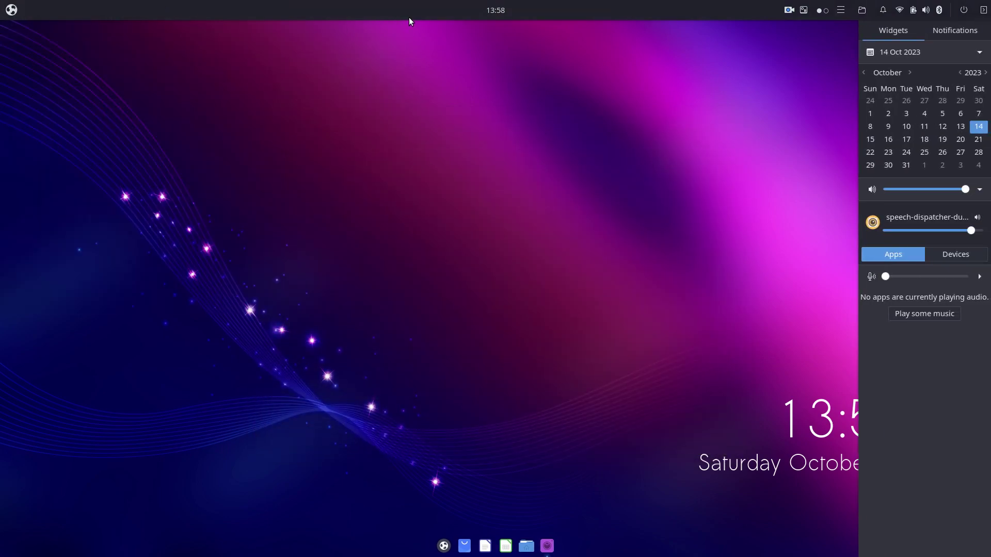
click(12, 9)
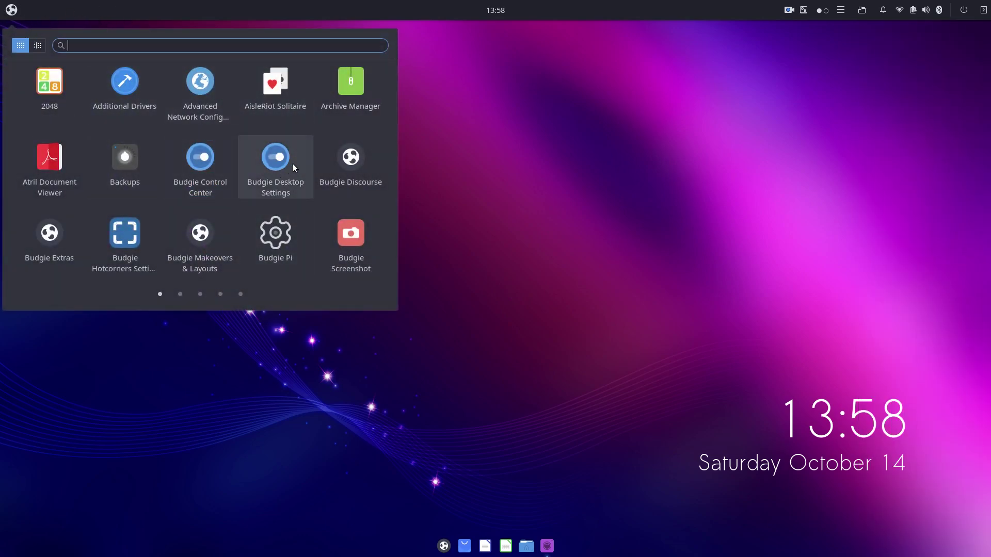
Step: Start AisleRiot Klondike solitaire, then quit it through the Game menu's Close
click(278, 108)
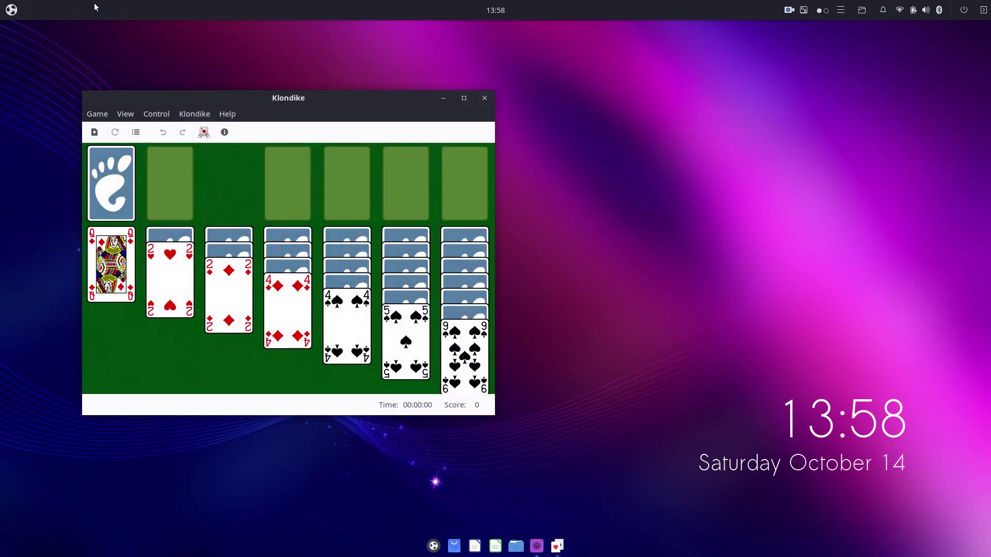
click(98, 114)
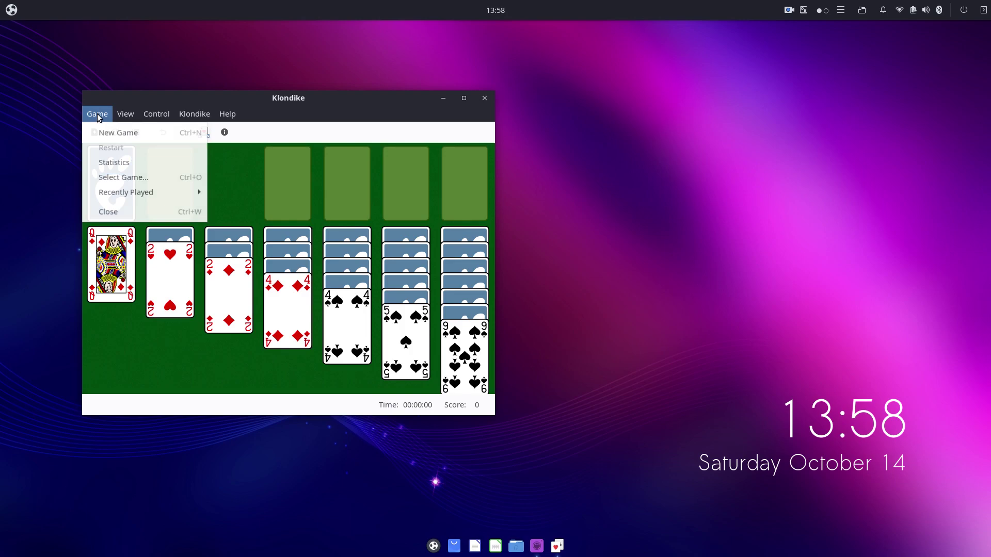
click(159, 207)
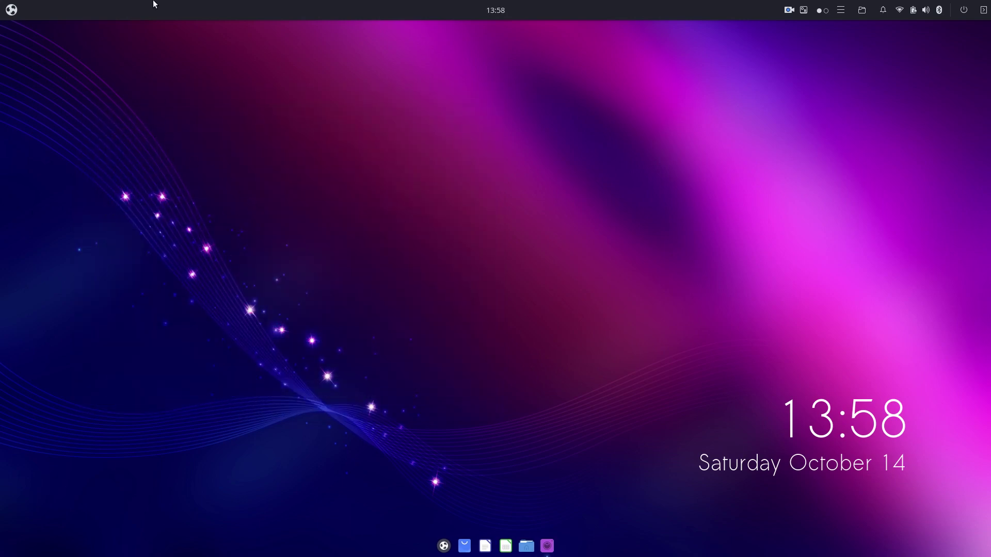
Step: Page the application menu down to the apps from Onboard through Thunderbird Mail
click(11, 10)
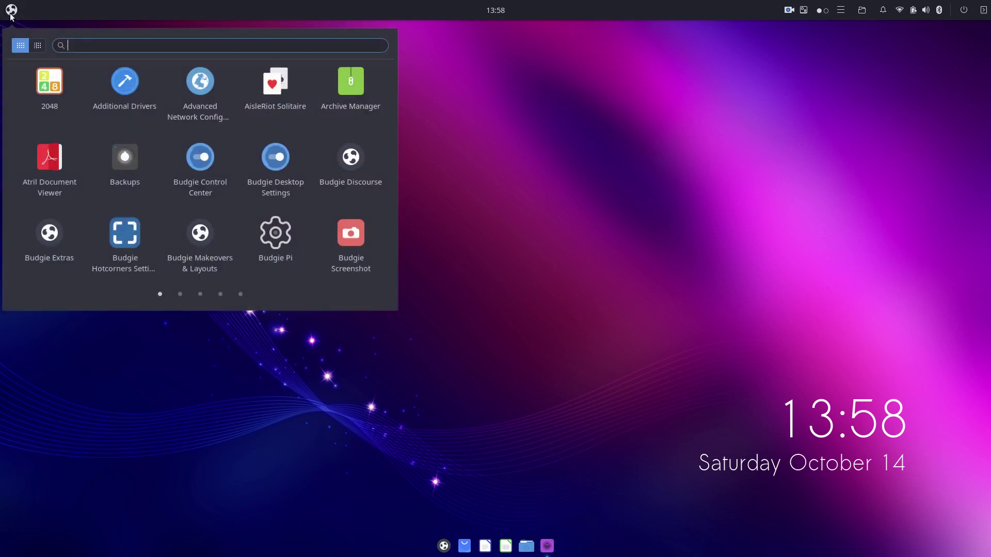
scroll(182, 134, down, 1)
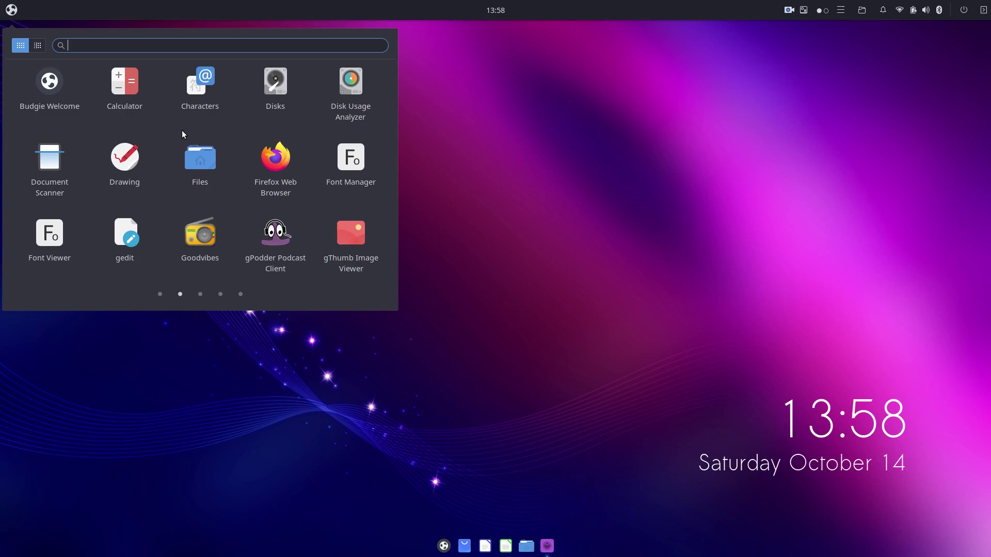
scroll(182, 133, down, 1)
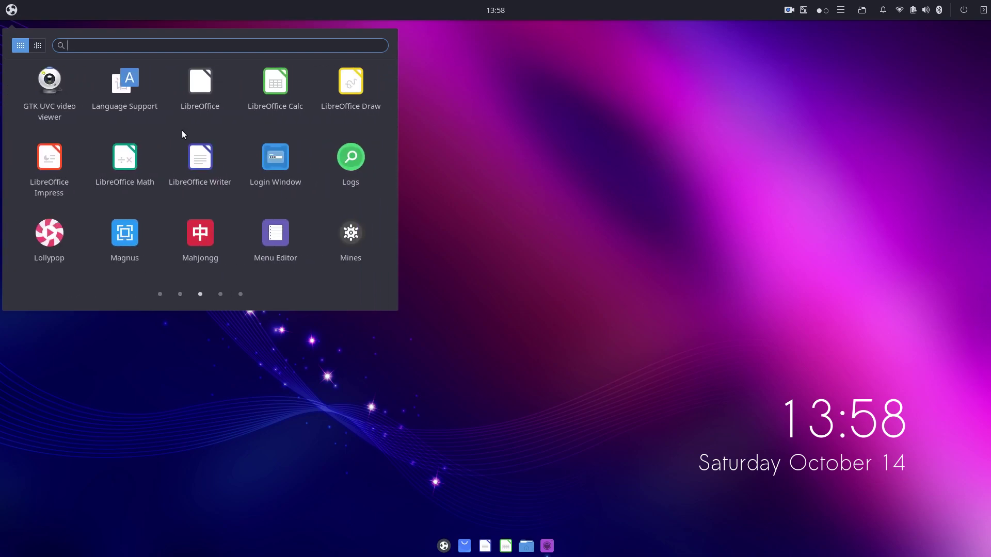
scroll(182, 134, down, 1)
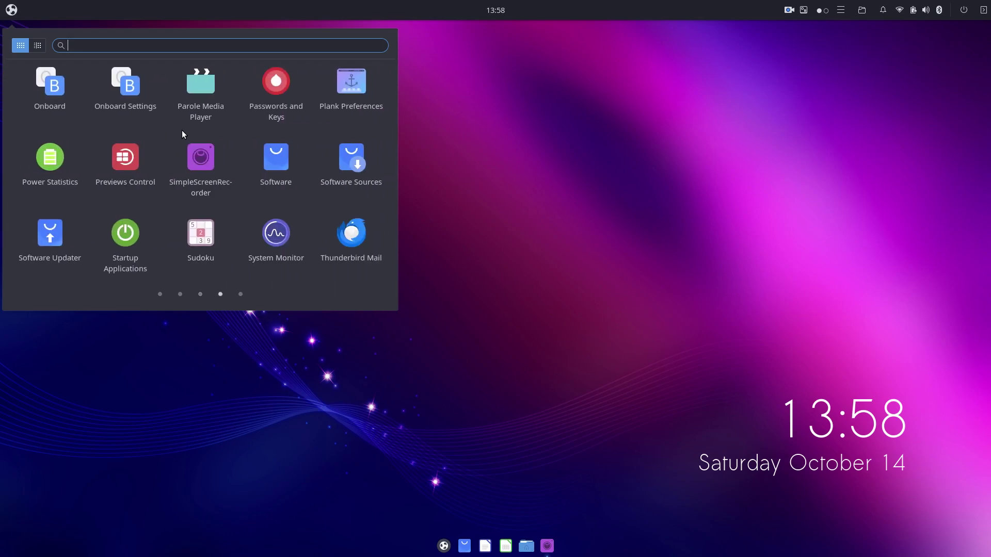